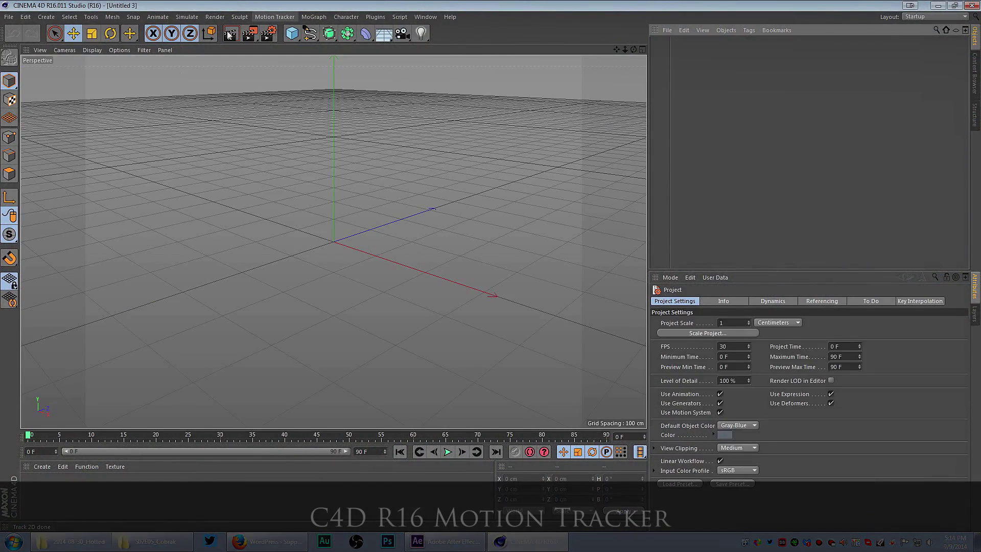
{"action": "left_click", "coordinate": [275, 17]}
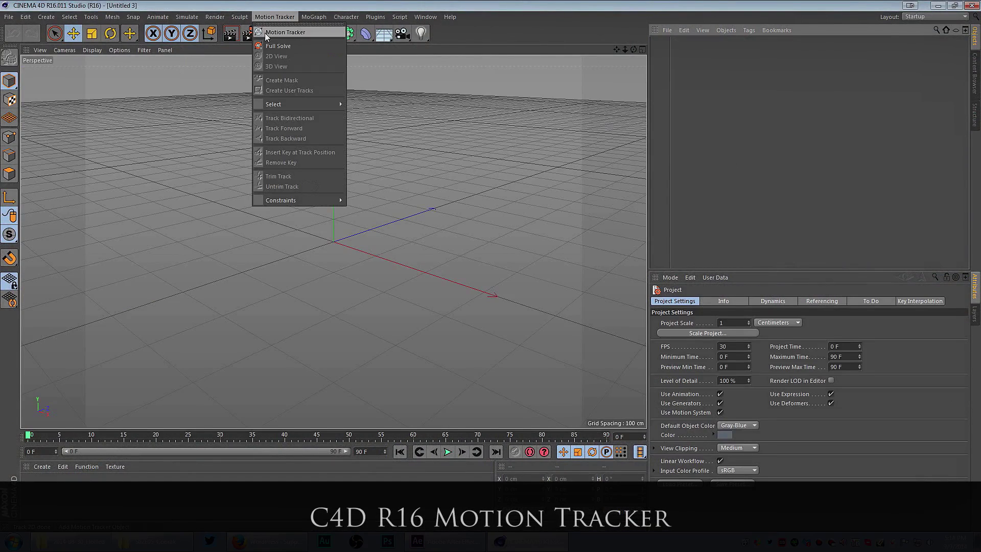
{"action": "left_click", "coordinate": [283, 33]}
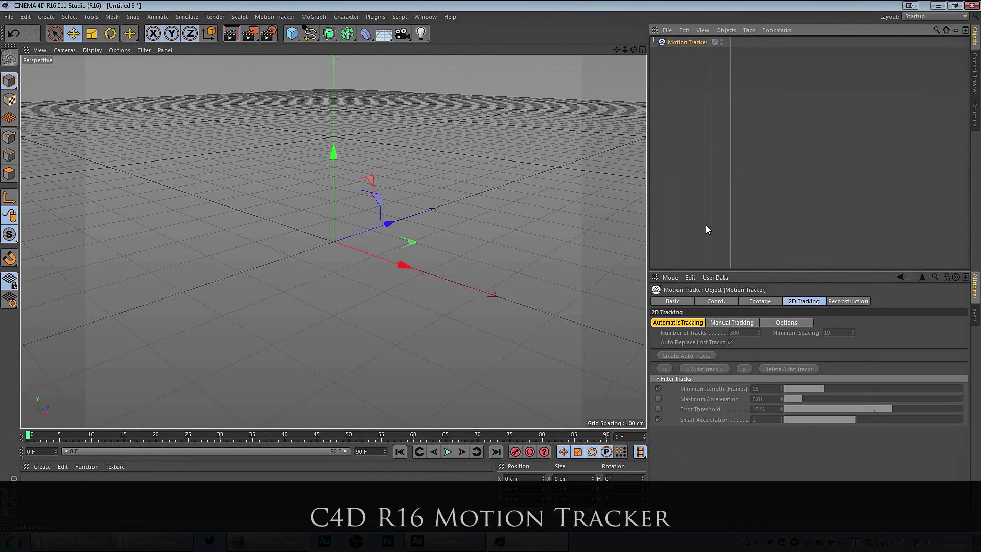
{"action": "left_click", "coordinate": [752, 301]}
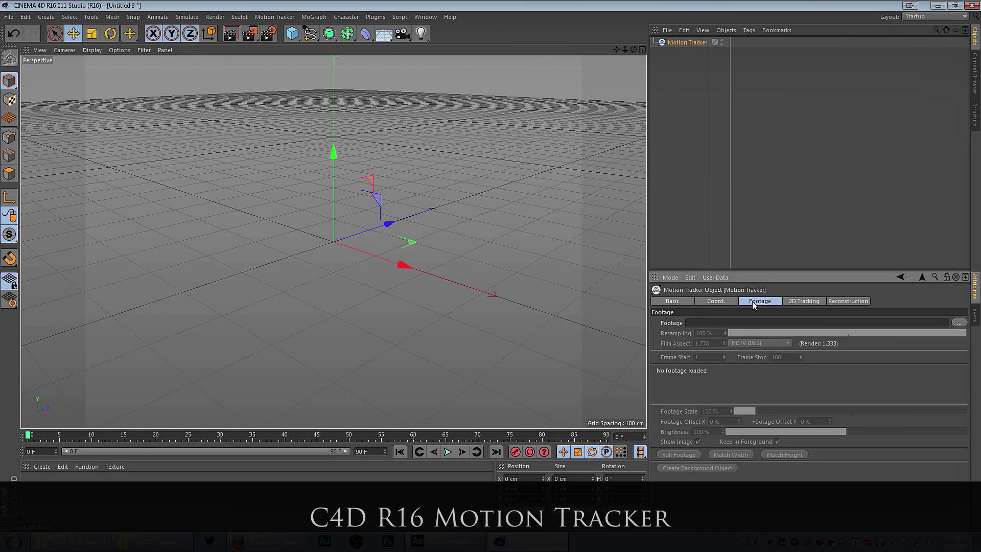
{"action": "left_click", "coordinate": [959, 323]}
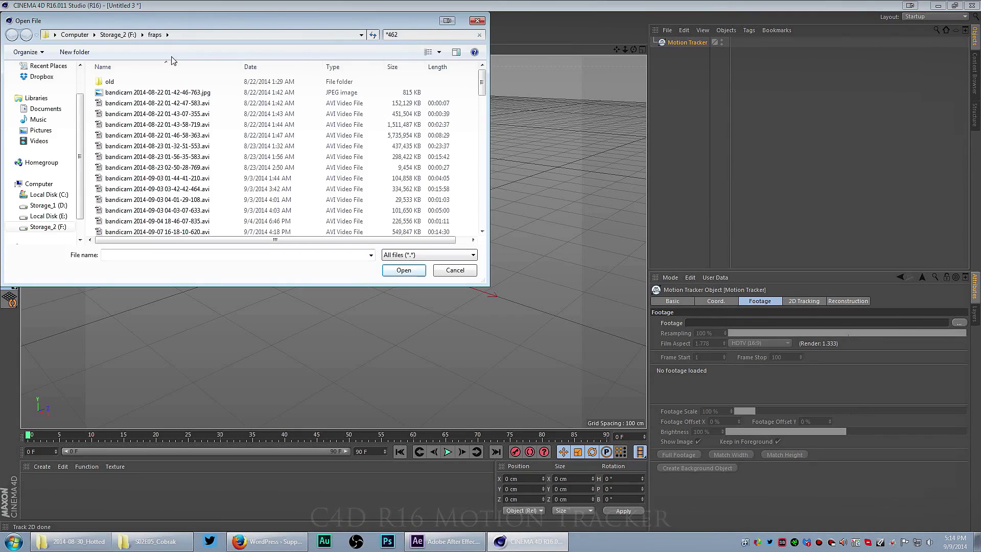
{"action": "left_click", "coordinate": [117, 79]}
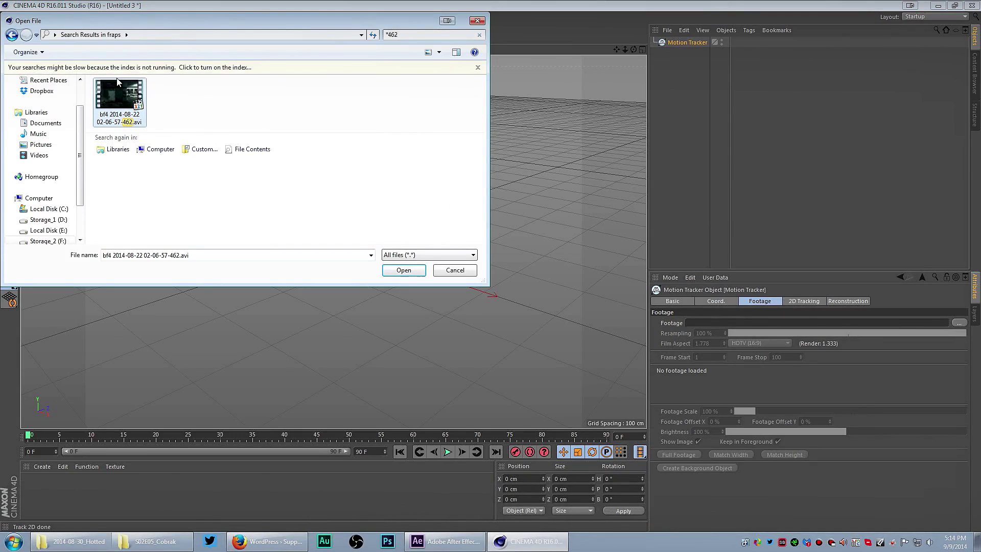
{"action": "double_click", "coordinate": [115, 93]}
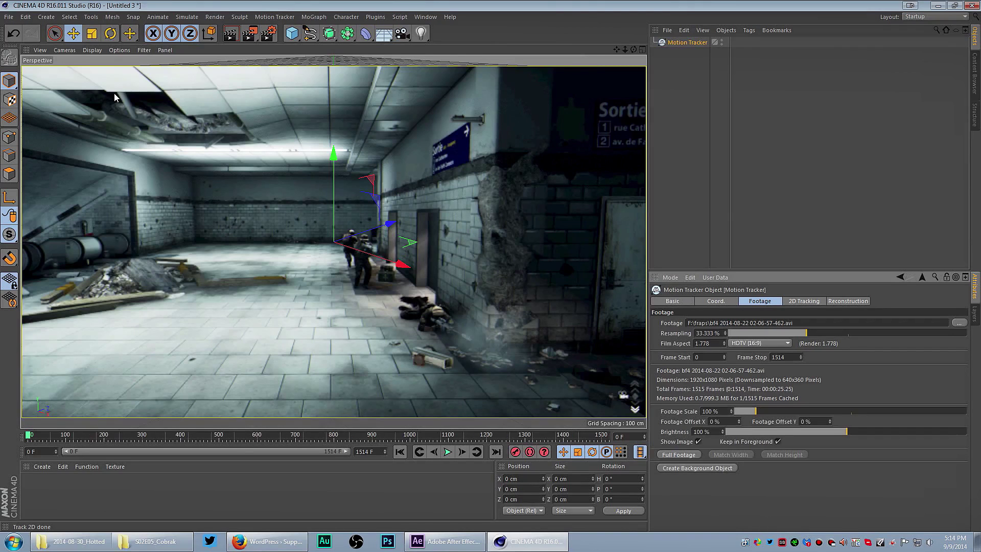
Check the footage start and stop frames, then create a Background object showing the bf4 clip
{"action": "mouse_move", "coordinate": [42, 433]}
{"action": "left_mouse_down"}
{"action": "mouse_move", "coordinate": [368, 431]}
{"action": "mouse_move", "coordinate": [28, 434]}
{"action": "left_mouse_up"}
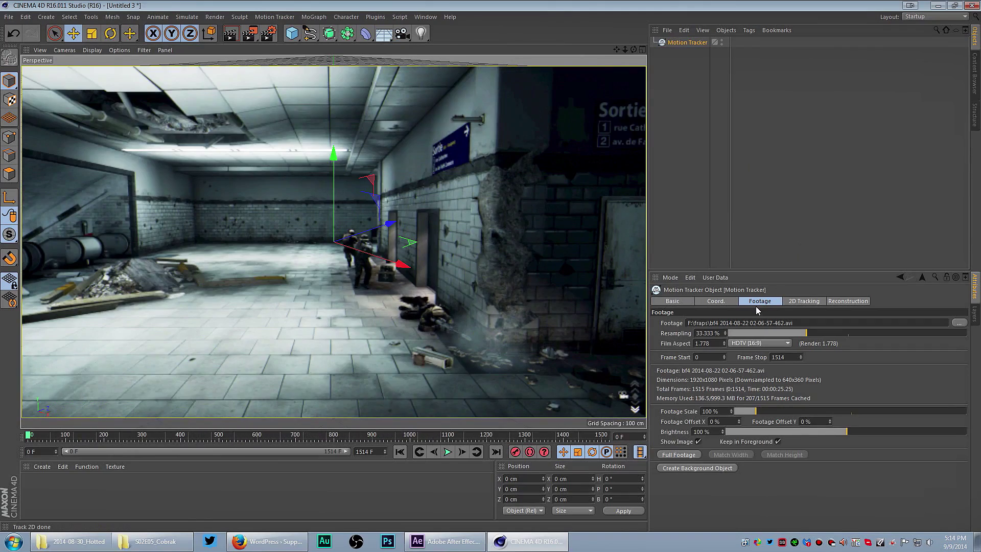
{"action": "left_click", "coordinate": [703, 356]}
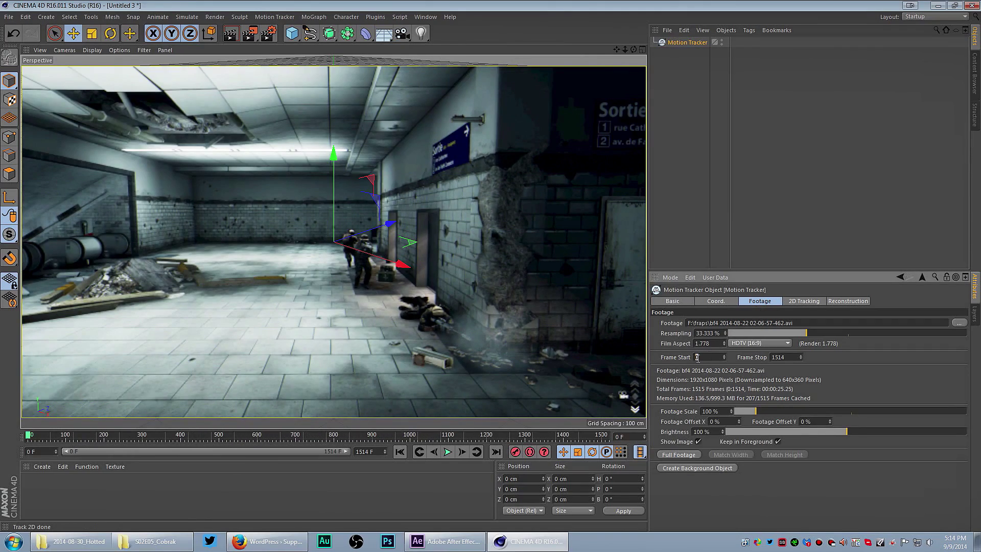
{"action": "key", "text": "Tab"}
{"action": "left_click", "coordinate": [672, 456]}
{"action": "left_click", "coordinate": [682, 468]}
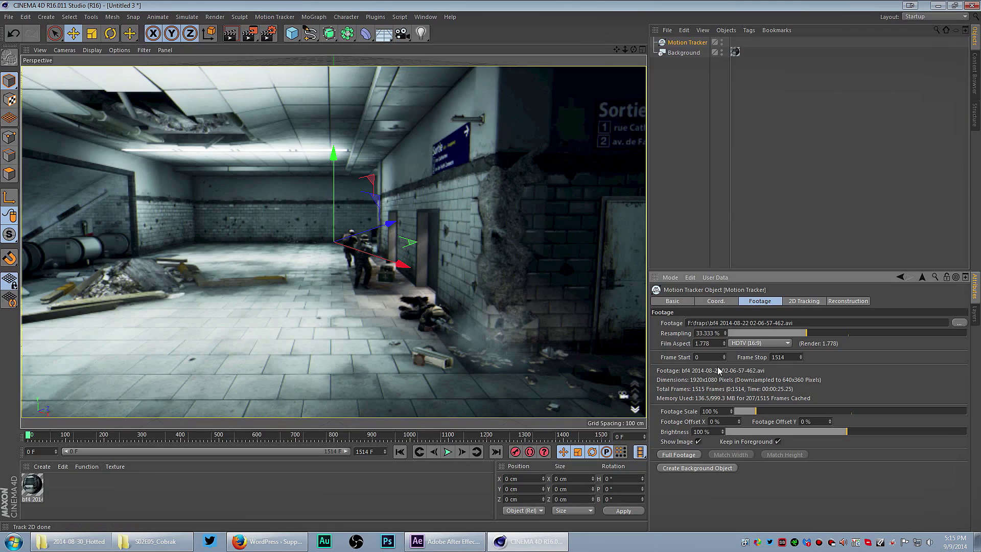
Run Create Auto Tracks on the subway footage and review the tracks around frames 211 and 812
{"action": "left_click", "coordinate": [795, 302]}
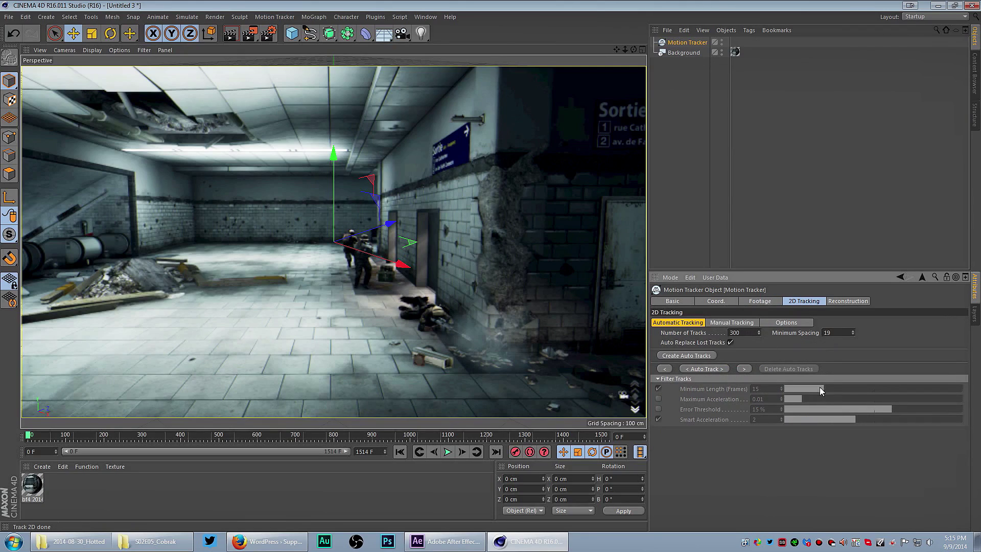
{"action": "left_click", "coordinate": [695, 369]}
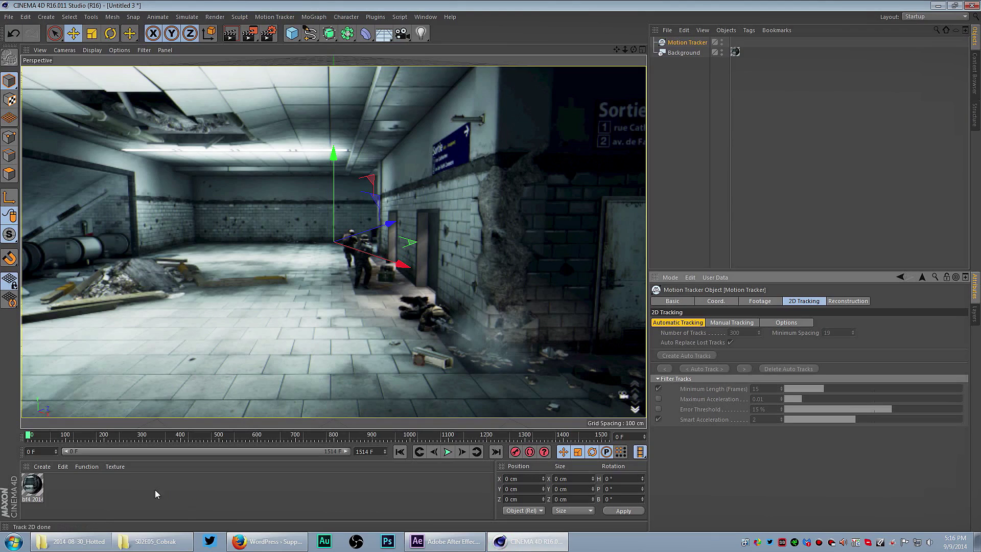
{"action": "left_click_drag", "start_coordinate": [29, 437], "coordinate": [405, 415]}
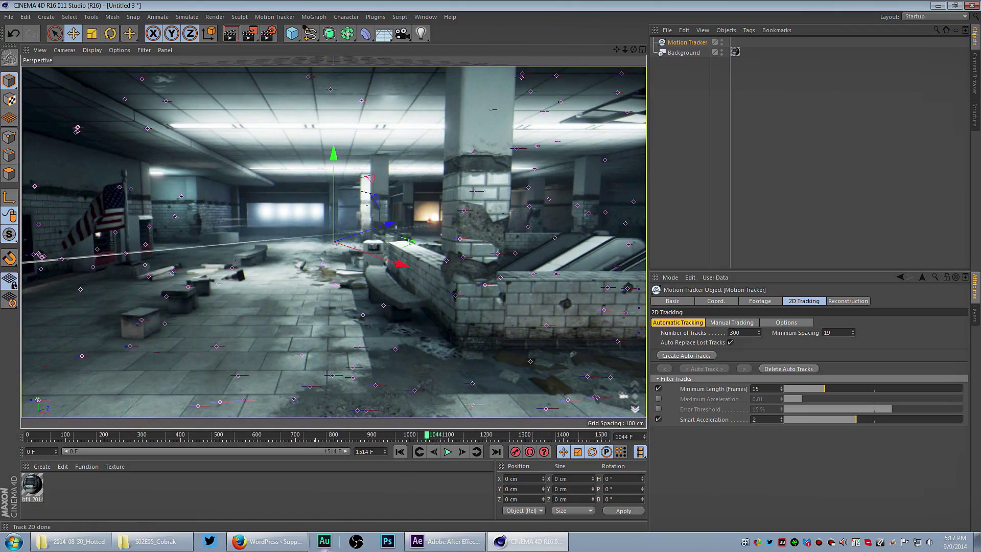
{"action": "left_click_drag", "start_coordinate": [324, 406], "coordinate": [338, 438]}
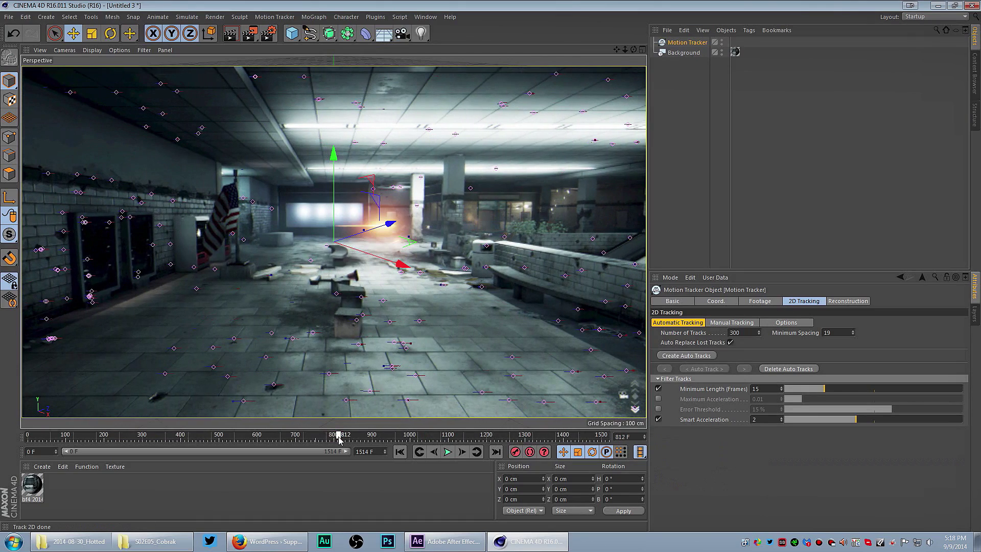
Run the 3D Solver from the Reconstruction settings to build the point cloud
{"action": "left_click", "coordinate": [843, 302]}
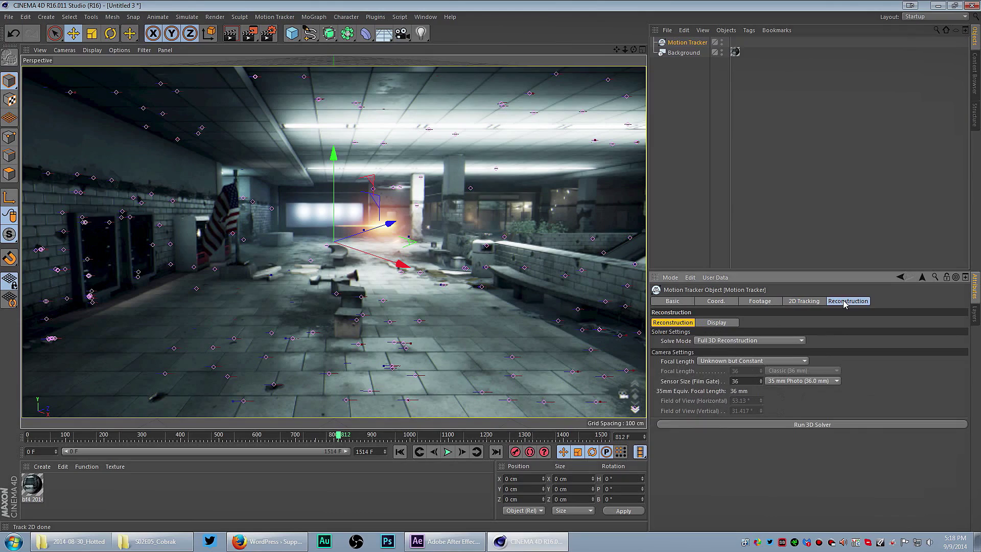
{"action": "left_click", "coordinate": [791, 424]}
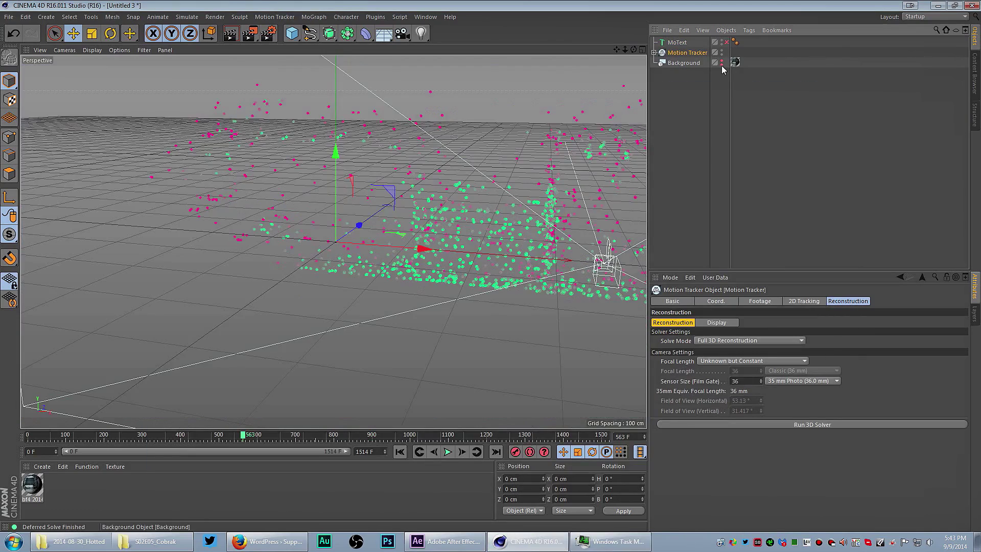
Orbit around the point cloud and scrub the timeline to watch the solved camera move
{"action": "left_click_drag", "start_coordinate": [332, 241], "coordinate": [287, 225], "text": "alt"}
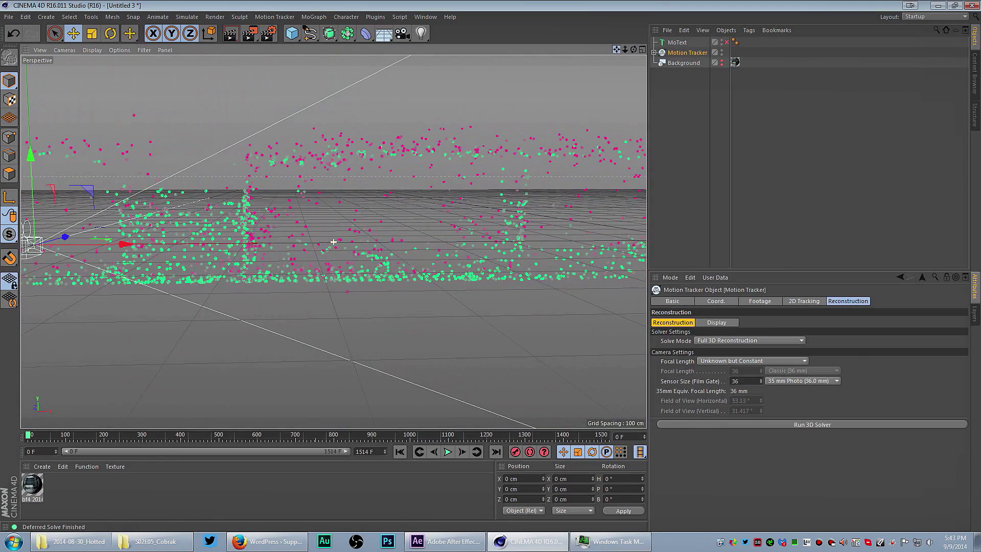
{"action": "left_click", "coordinate": [22, 437]}
{"action": "left_click_drag", "start_coordinate": [22, 437], "coordinate": [304, 435]}
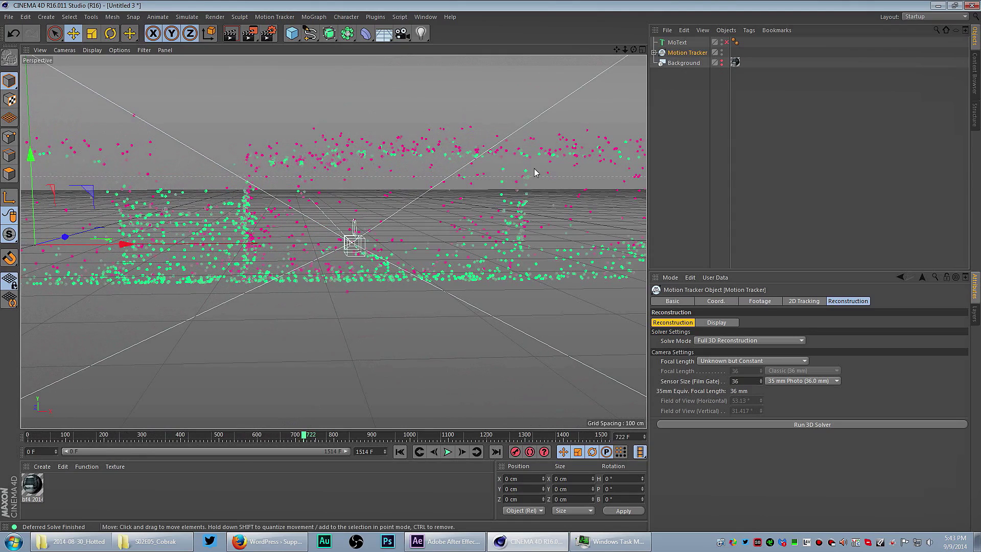
{"action": "left_click_drag", "start_coordinate": [633, 50], "coordinate": [631, 61]}
{"action": "left_click_drag", "start_coordinate": [332, 241], "coordinate": [243, 144]}
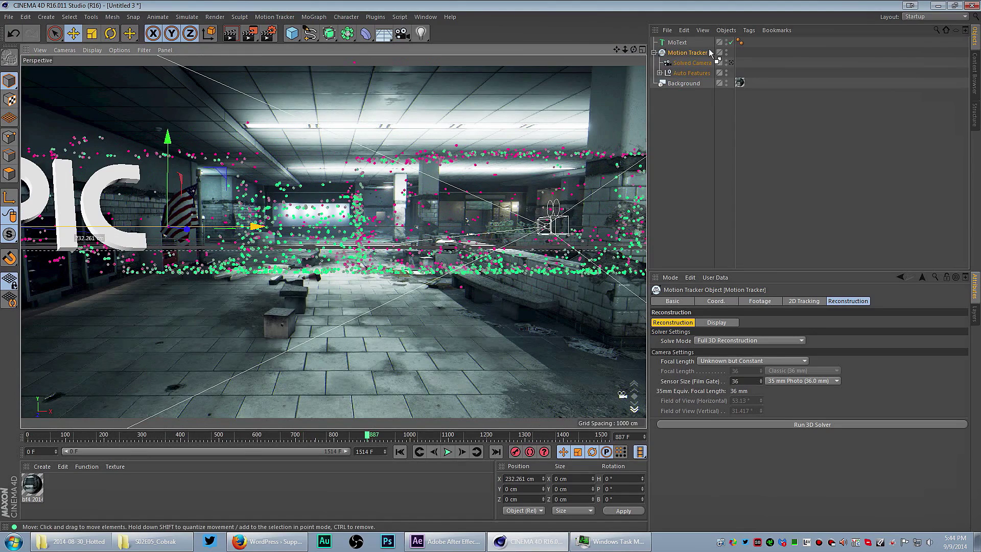
Select the MoText, then move and rotate the EPIC text level into the subway scene
{"action": "left_click", "coordinate": [93, 208]}
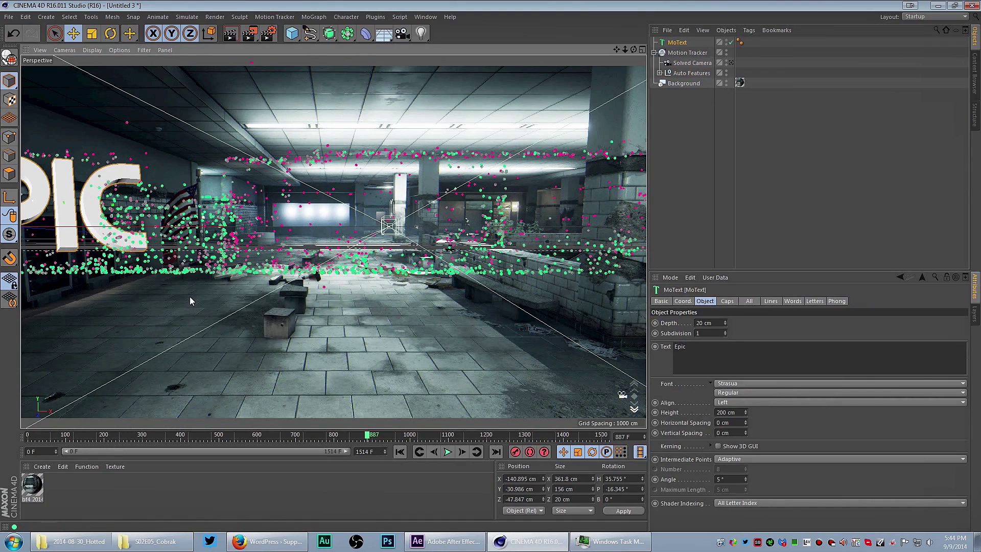
{"action": "left_click_drag", "start_coordinate": [189, 296], "coordinate": [128, 250], "text": "alt"}
{"action": "left_click_drag", "start_coordinate": [438, 250], "coordinate": [540, 248]}
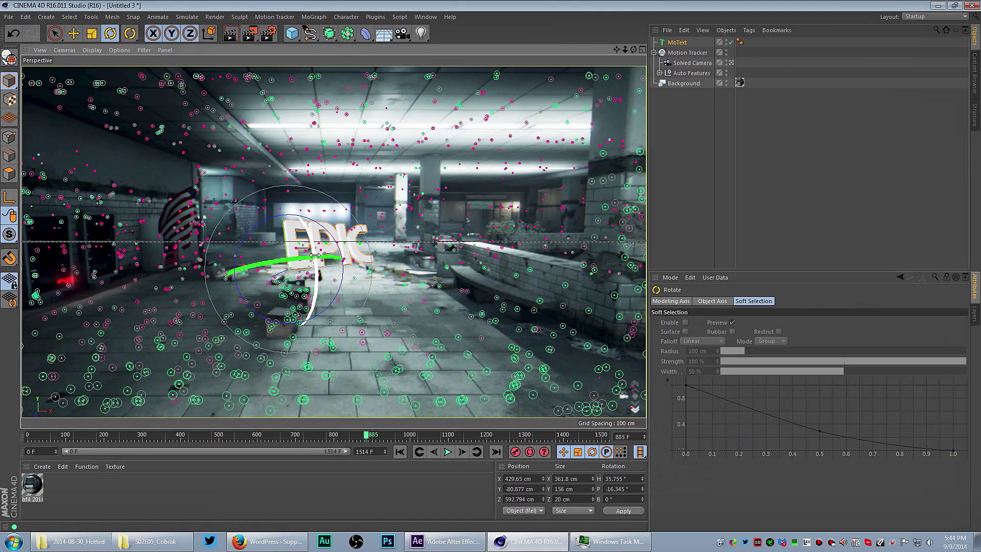
{"action": "left_click_drag", "start_coordinate": [315, 255], "coordinate": [321, 228]}
Fine-tune the EPIC text position, checking its placement at frames 268 and 729
{"action": "key", "text": "e"}
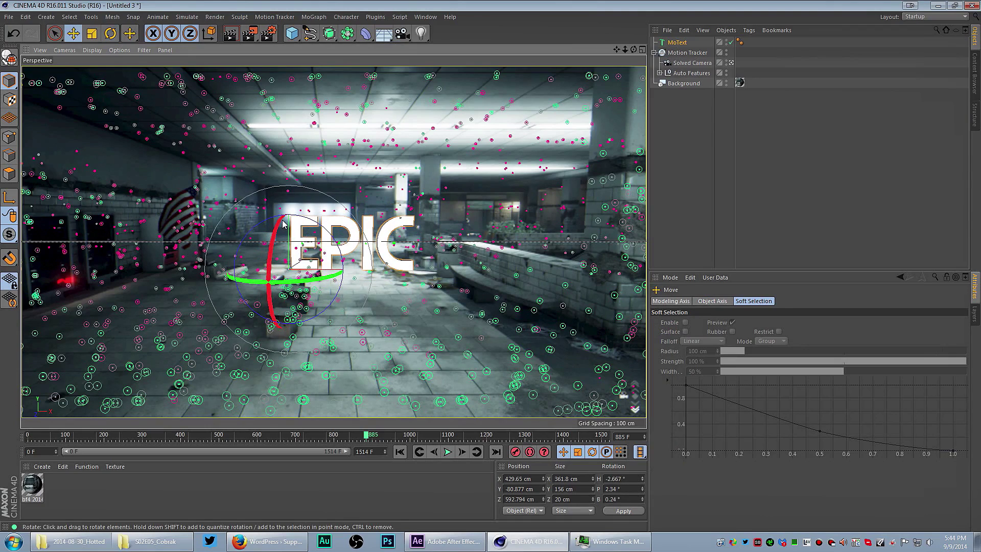
{"action": "left_click_drag", "start_coordinate": [287, 189], "coordinate": [286, 138]}
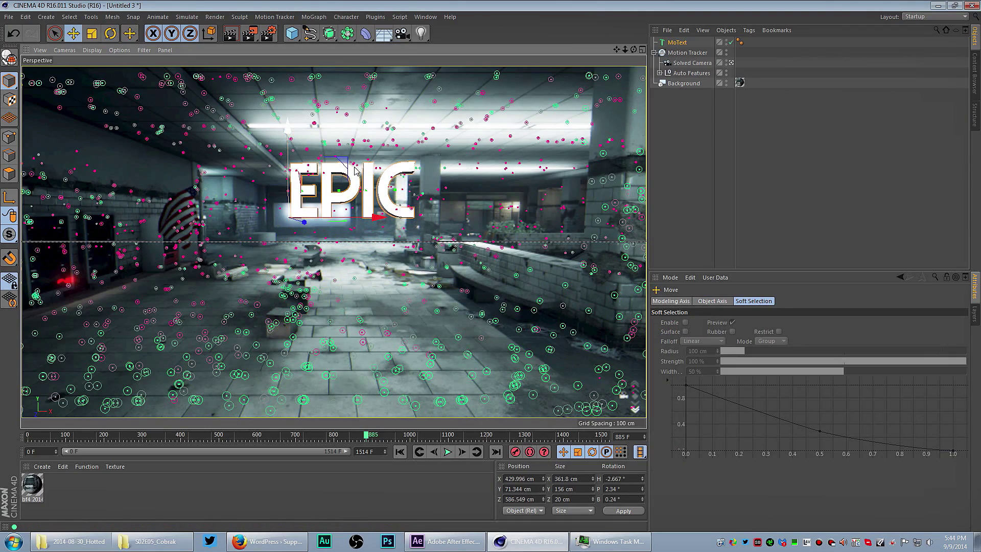
{"action": "left_click_drag", "start_coordinate": [380, 219], "coordinate": [362, 219]}
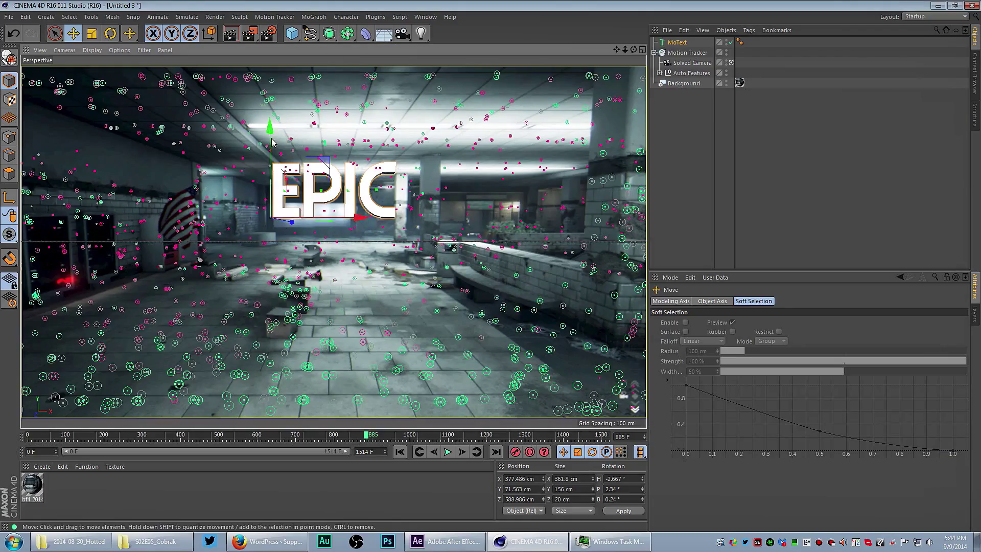
{"action": "left_click_drag", "start_coordinate": [120, 435], "coordinate": [326, 440]}
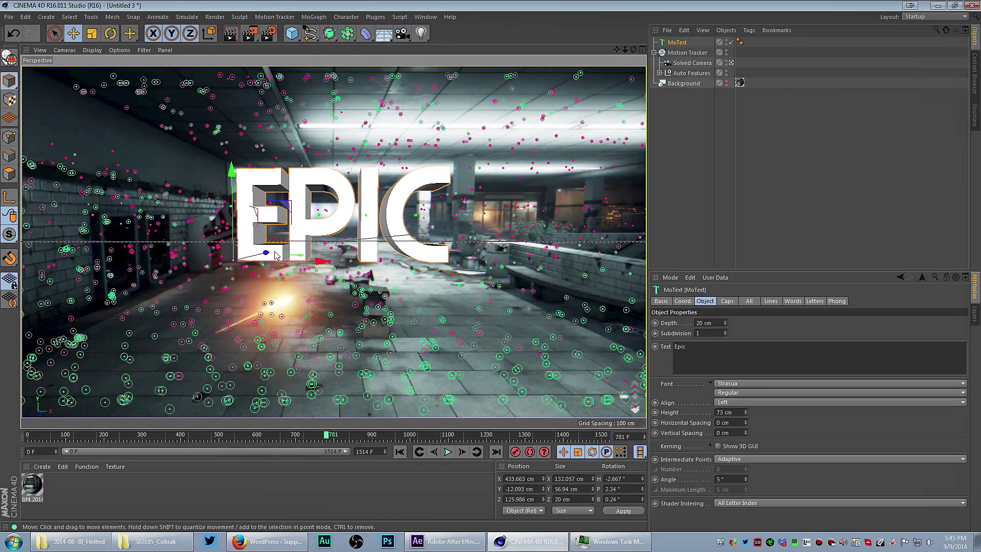
{"action": "left_click_drag", "start_coordinate": [321, 273], "coordinate": [264, 272]}
{"action": "mouse_move", "coordinate": [326, 440]}
{"action": "left_mouse_down"}
{"action": "mouse_move", "coordinate": [291, 440]}
{"action": "mouse_move", "coordinate": [308, 440]}
{"action": "left_mouse_up"}
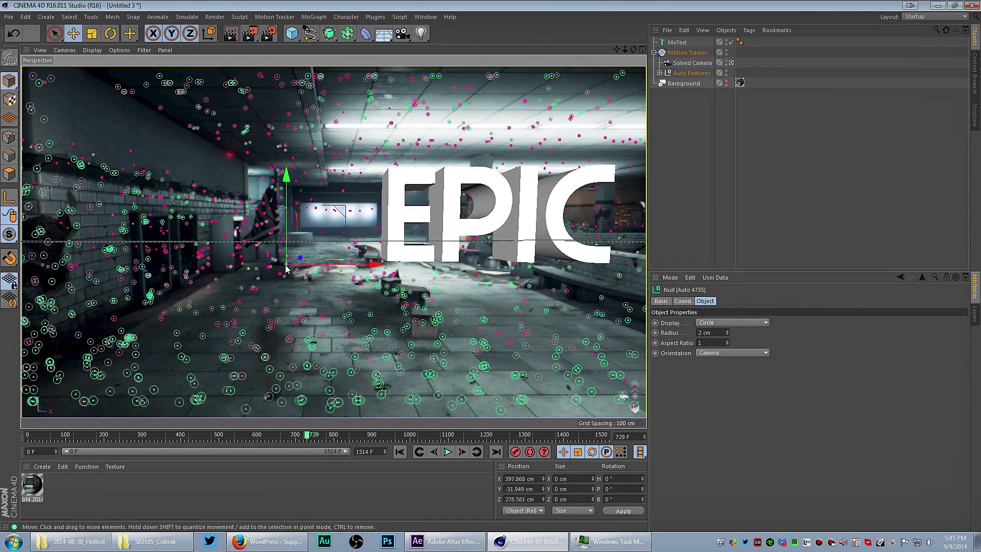
Parent the MoText under tracked feature Auto 4735 inside Auto Features
{"action": "left_click", "coordinate": [659, 73]}
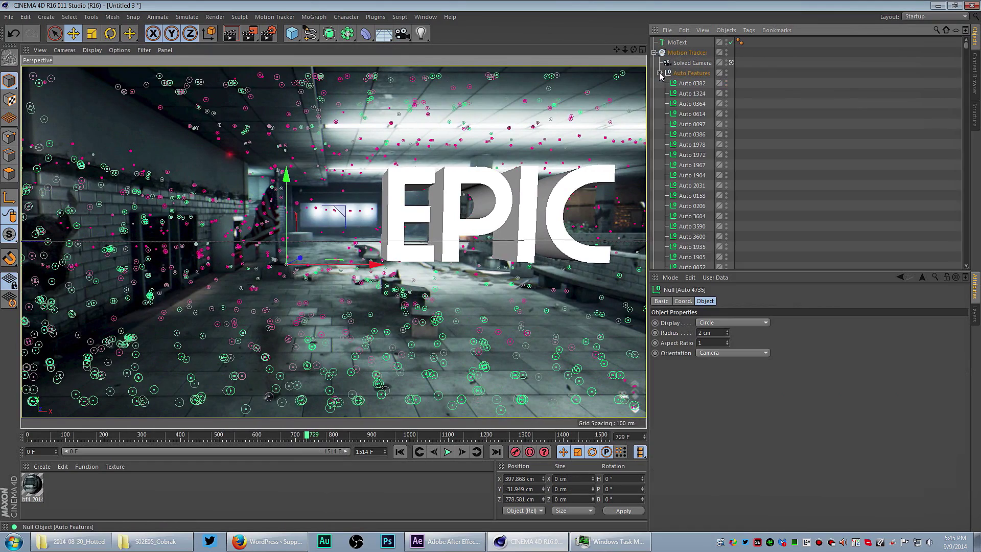
{"action": "scroll", "coordinate": [681, 112], "scroll_direction": "down", "scroll_amount": 2}
{"action": "scroll", "coordinate": [685, 104], "scroll_direction": "up", "scroll_amount": 3}
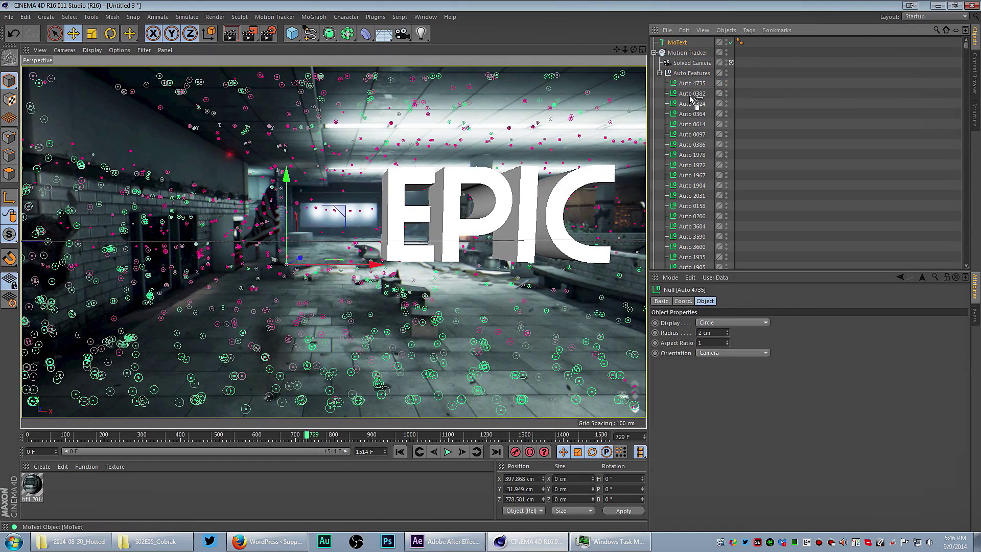
{"action": "left_click_drag", "start_coordinate": [689, 88], "coordinate": [690, 84]}
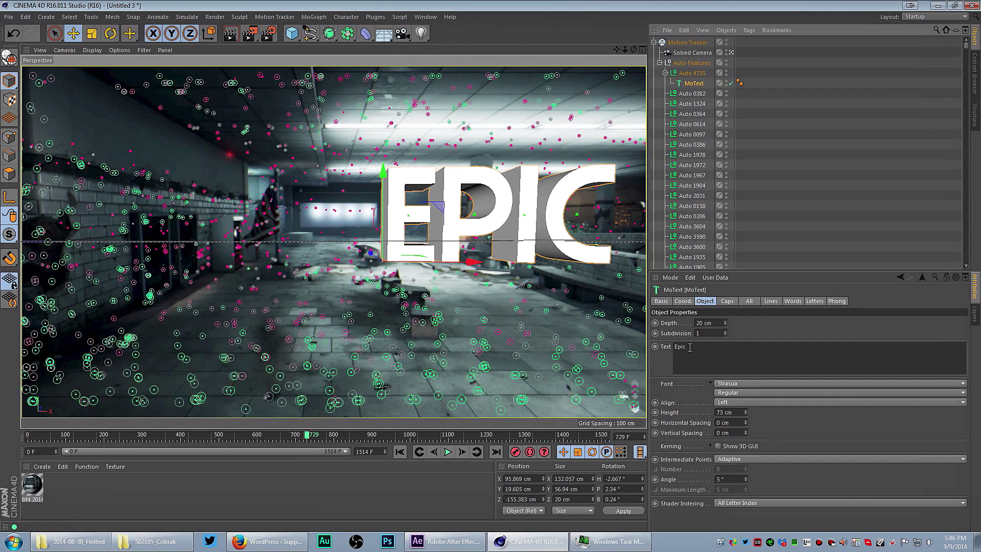
Set the text's position to X 0, Y 0, Z 0 cm and check an earlier frame
{"action": "left_click", "coordinate": [684, 301]}
{"action": "left_click", "coordinate": [685, 326]}
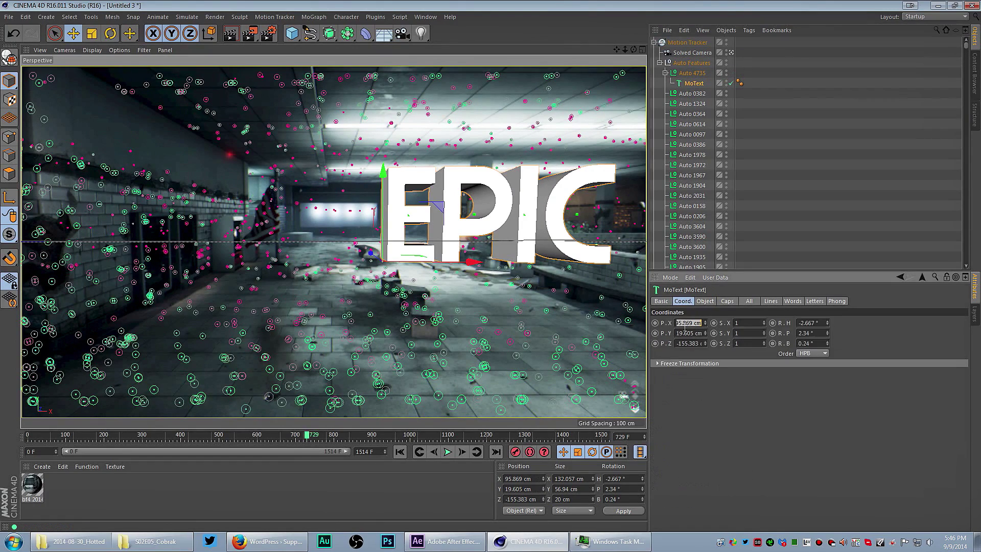
{"action": "type", "text": "0"}
{"action": "key", "text": "Tab"}
{"action": "type", "text": "0"}
{"action": "key", "text": "Return"}
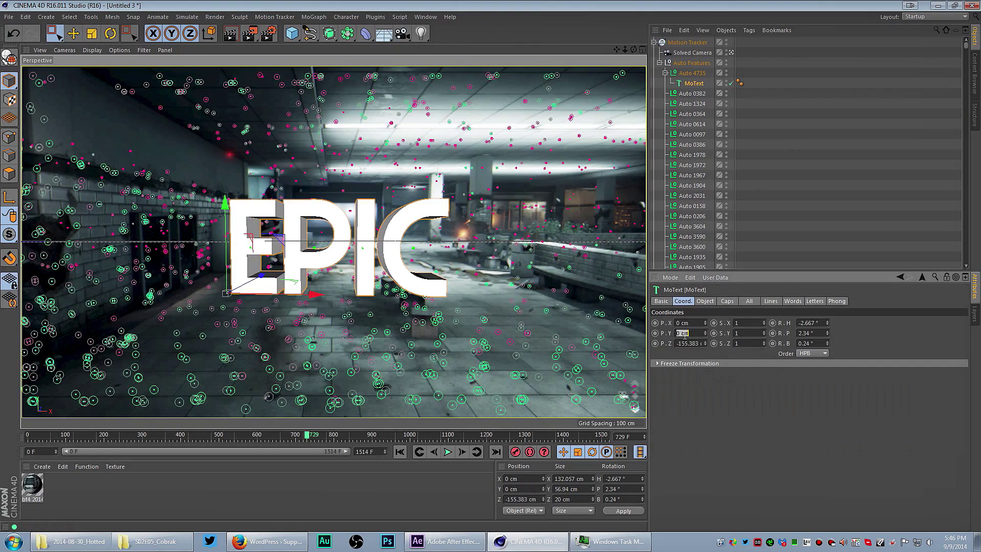
{"action": "key", "text": "Tab"}
{"action": "type", "text": "0"}
{"action": "key", "text": "Return"}
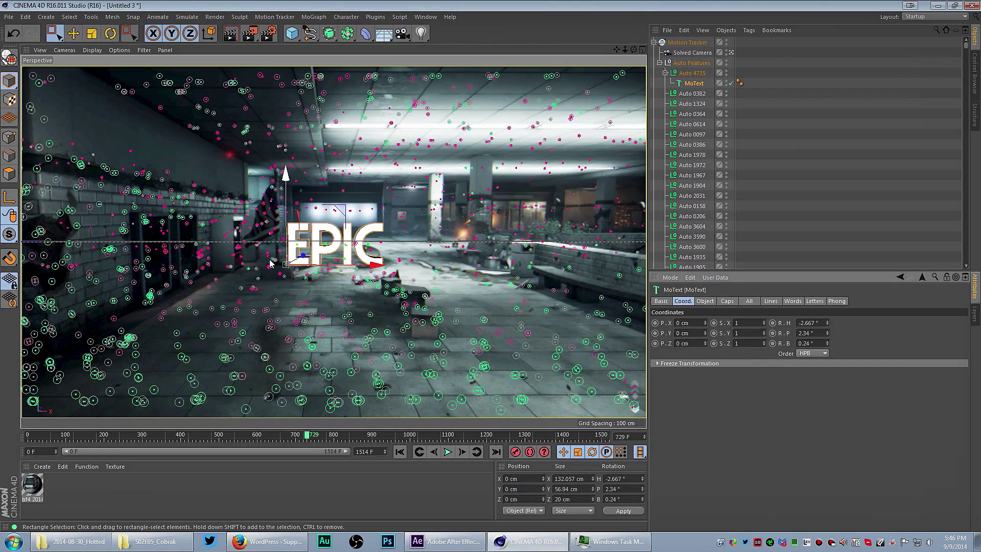
{"action": "left_click_drag", "start_coordinate": [309, 435], "coordinate": [274, 434]}
Add a Position Constraint tag to the Motion Tracker targeting feature Auto 4294
{"action": "right_click", "coordinate": [678, 44]}
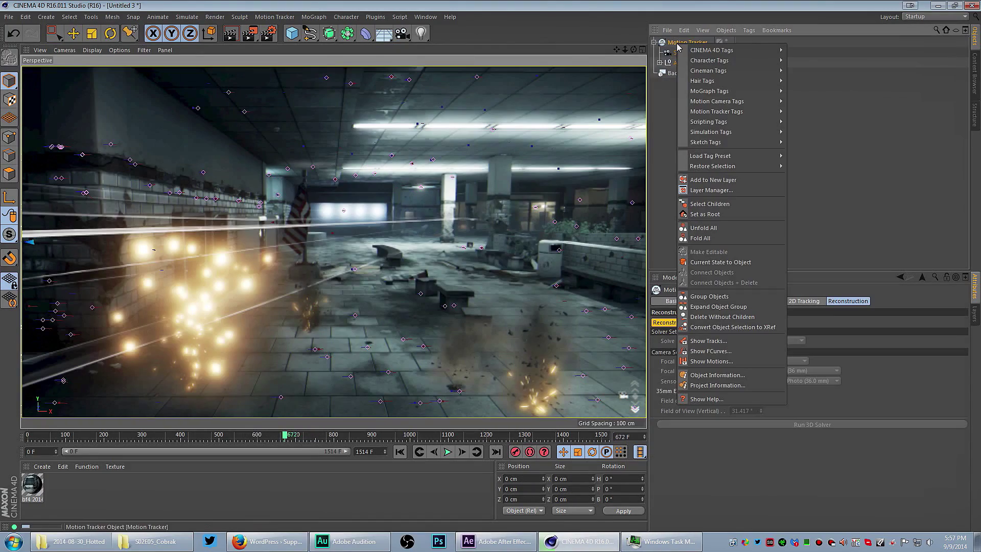
{"action": "mouse_move", "coordinate": [710, 115]}
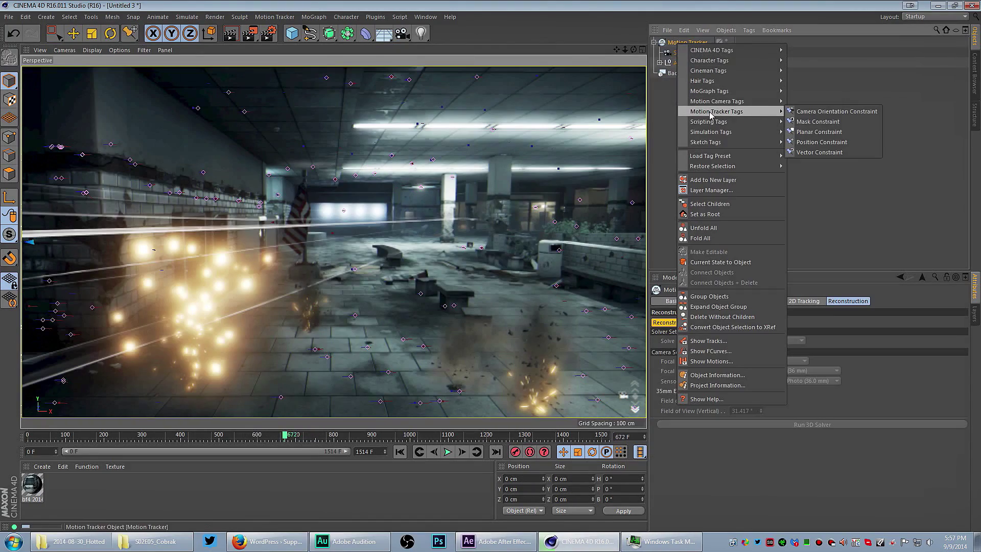
{"action": "left_click", "coordinate": [812, 143]}
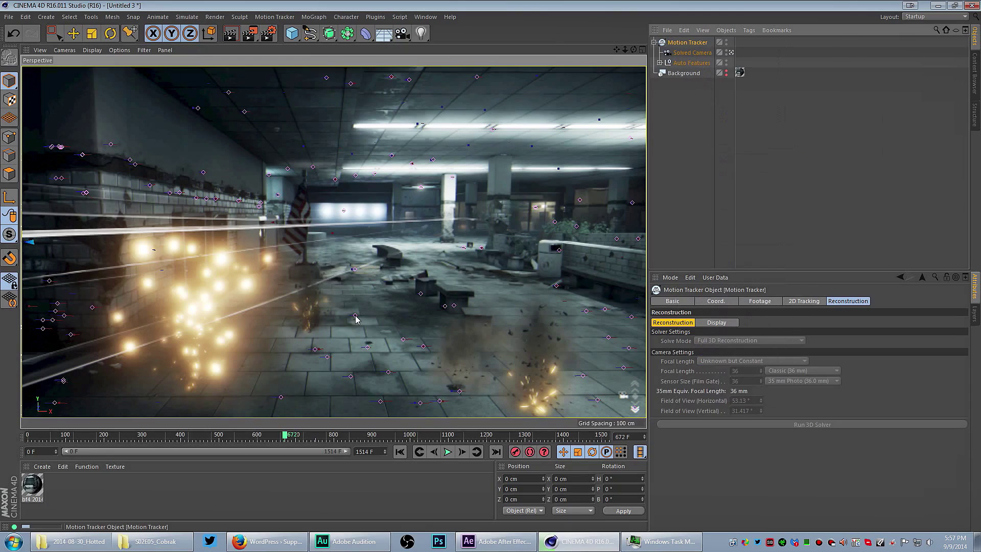
{"action": "left_click", "coordinate": [740, 42]}
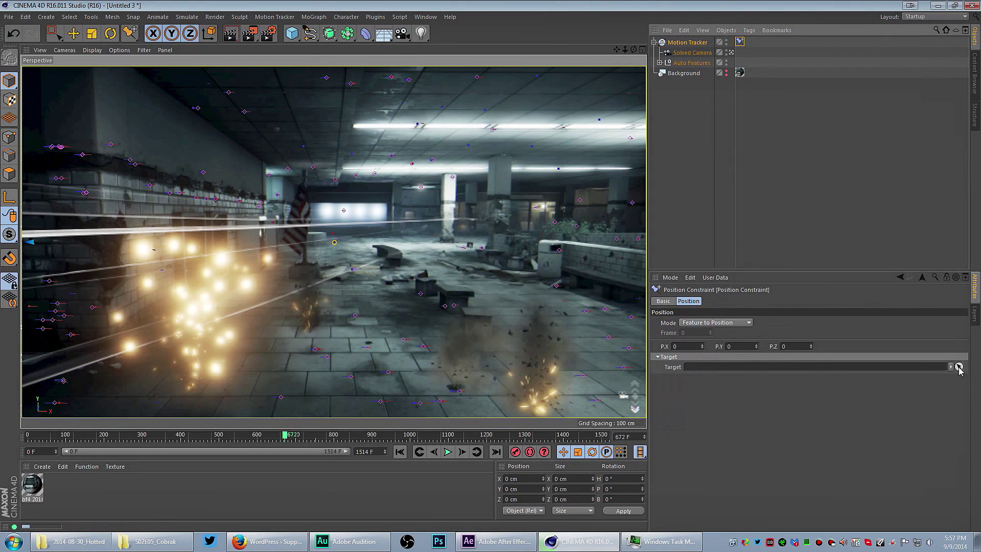
{"action": "left_click", "coordinate": [958, 366]}
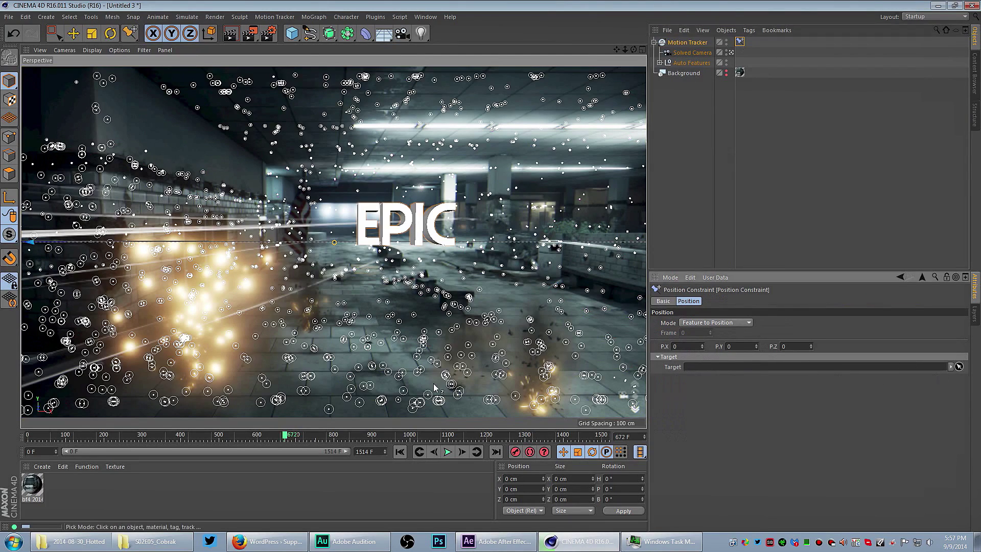
{"action": "left_click", "coordinate": [369, 317]}
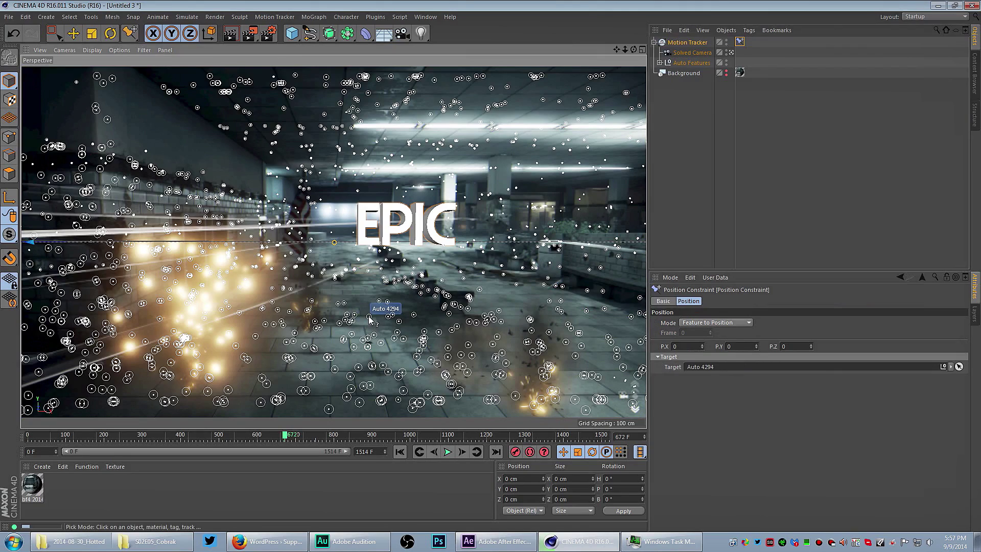
{"action": "left_click", "coordinate": [370, 317]}
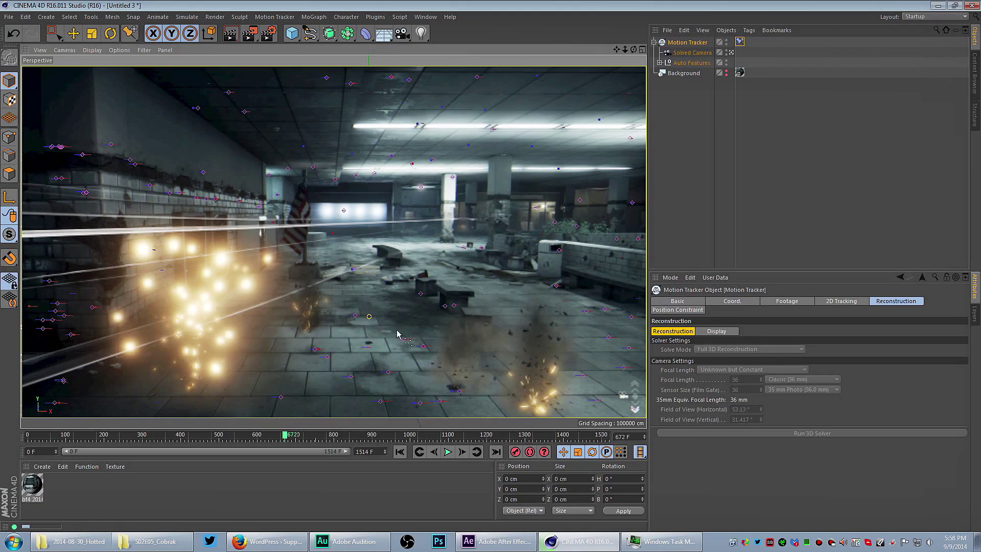
Add a Planar Constraint tag to the Motion Tracker
{"action": "right_click", "coordinate": [693, 46]}
{"action": "mouse_move", "coordinate": [747, 115]}
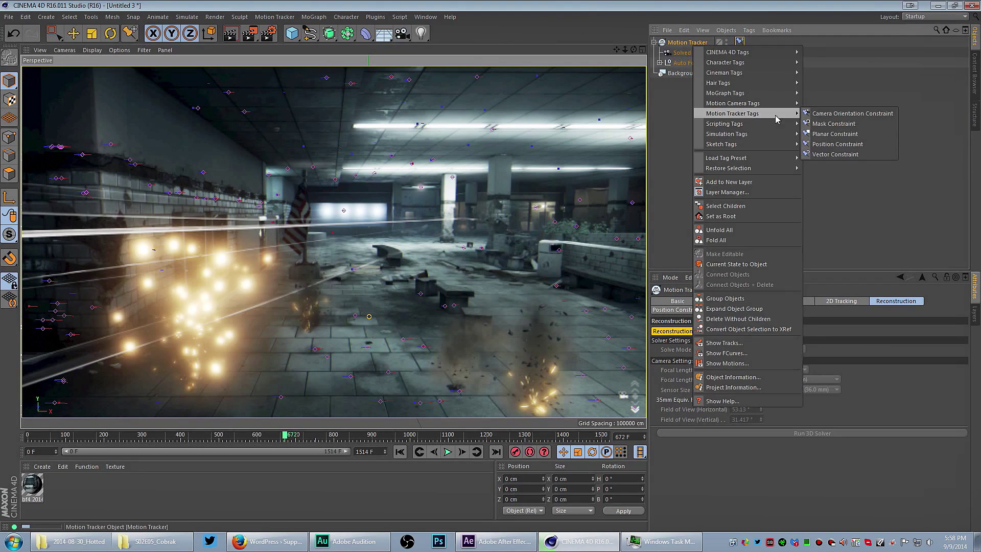
{"action": "left_click", "coordinate": [825, 135]}
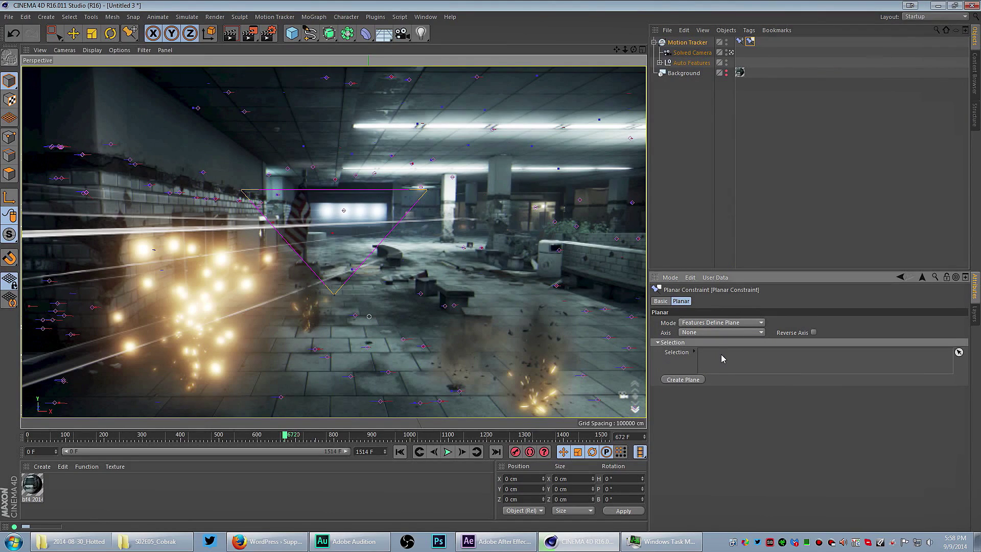
Pick features Auto 4508 and Auto 4356 for the constraint and create a plane from them
{"action": "left_click", "coordinate": [958, 351]}
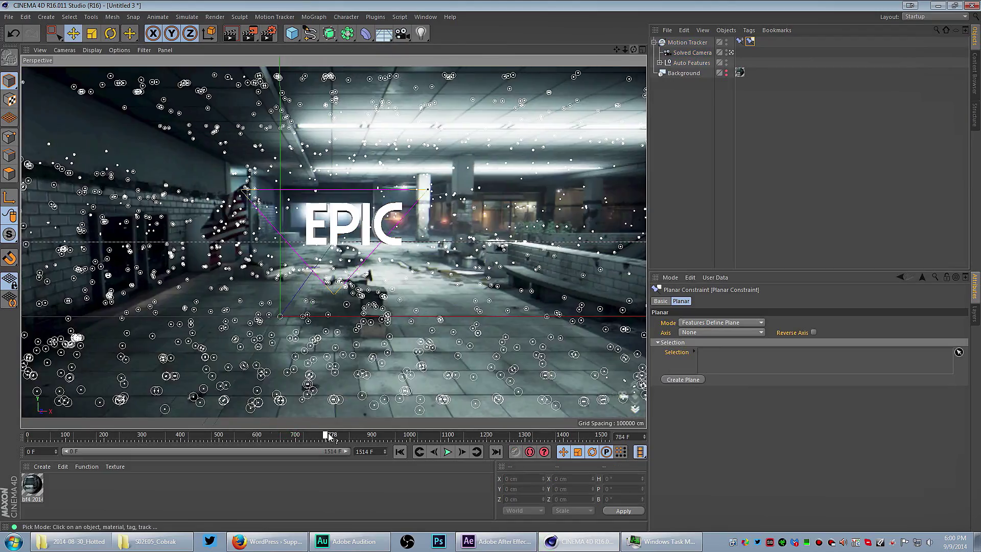
{"action": "left_click_drag", "start_coordinate": [314, 435], "coordinate": [323, 435]}
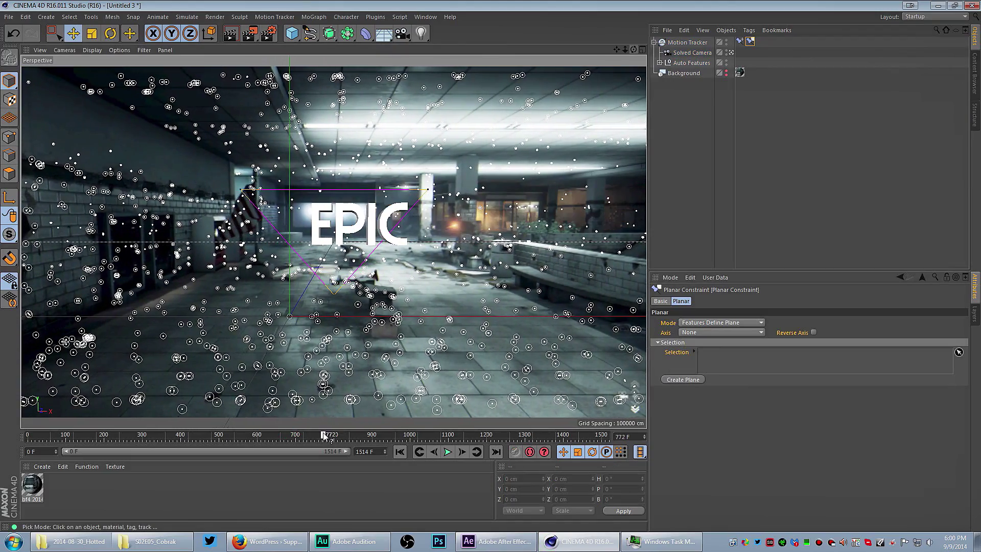
{"action": "left_click", "coordinate": [261, 326]}
{"action": "left_click", "coordinate": [263, 323]}
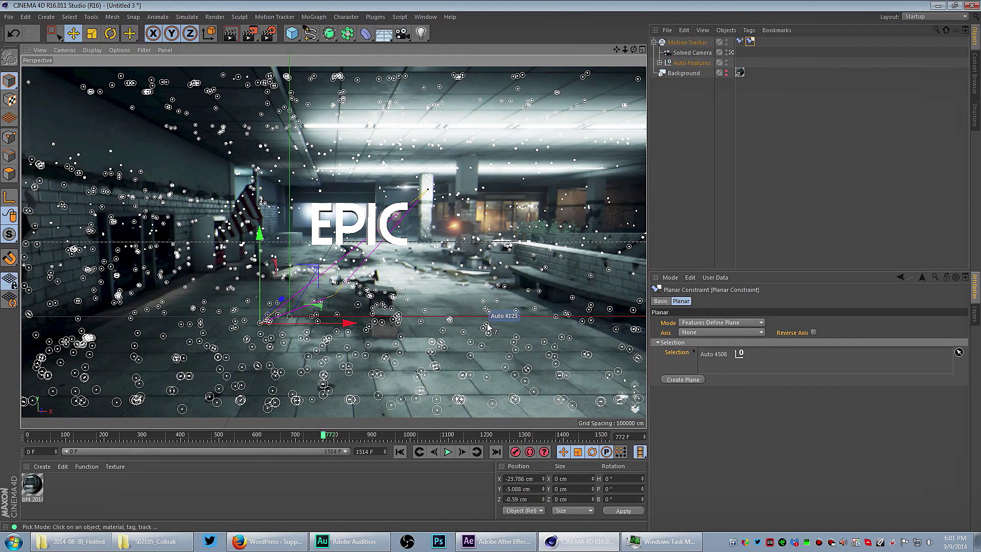
{"action": "left_click", "coordinate": [486, 326]}
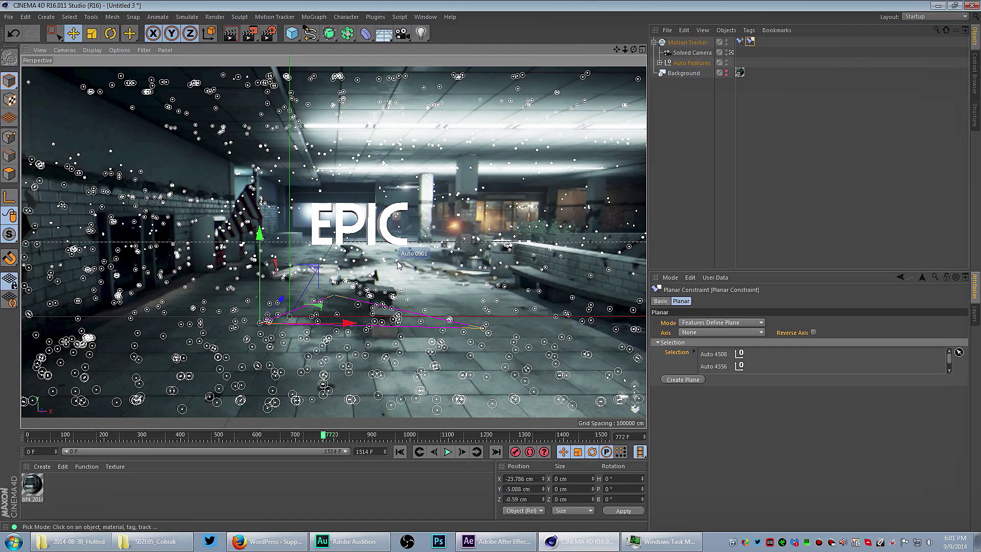
{"action": "mouse_move", "coordinate": [322, 435]}
{"action": "left_mouse_down"}
{"action": "mouse_move", "coordinate": [369, 432]}
{"action": "mouse_move", "coordinate": [335, 435]}
{"action": "left_mouse_up"}
{"action": "left_click", "coordinate": [678, 382]}
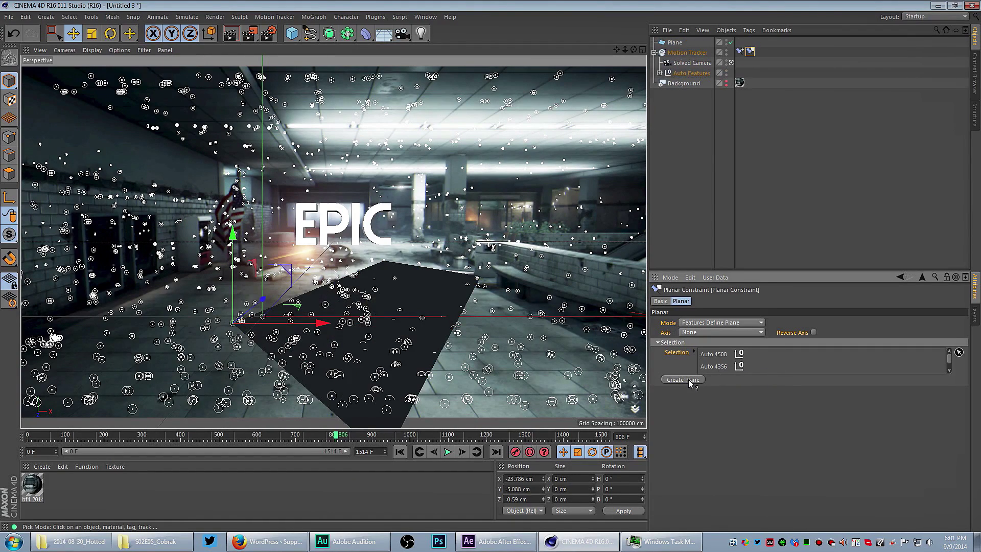
{"action": "mouse_move", "coordinate": [335, 435]}
{"action": "left_mouse_down"}
{"action": "mouse_move", "coordinate": [402, 434]}
{"action": "mouse_move", "coordinate": [289, 433]}
{"action": "mouse_move", "coordinate": [347, 433]}
{"action": "mouse_move", "coordinate": [347, 424]}
{"action": "left_mouse_up"}
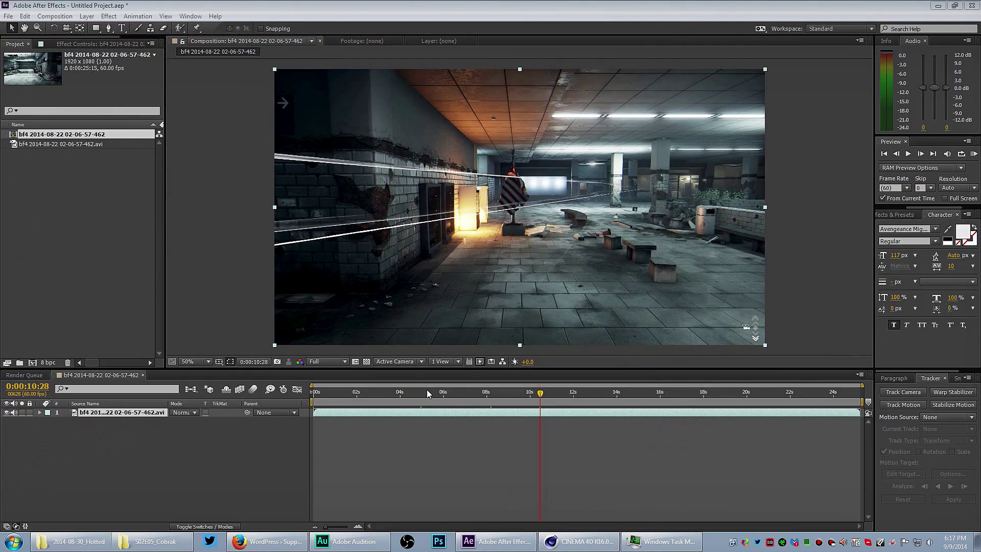
In After Effects, apply the 3D Camera Tracker to the bf4 footage layer and scrub to review the track
{"action": "left_click", "coordinate": [427, 391]}
{"action": "left_click", "coordinate": [496, 393]}
{"action": "left_click_drag", "start_coordinate": [496, 398], "coordinate": [578, 402]}
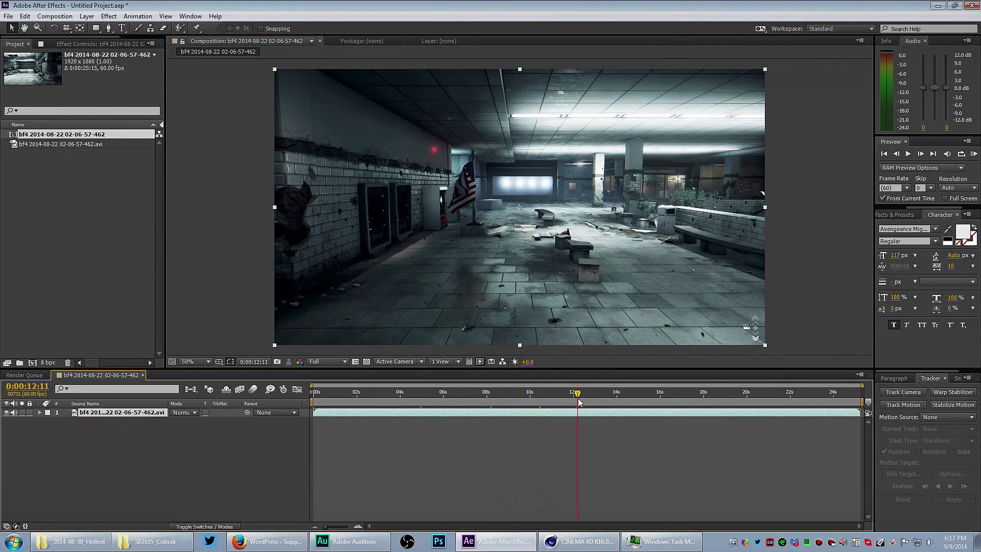
{"action": "right_click", "coordinate": [474, 414]}
{"action": "left_click", "coordinate": [509, 345]}
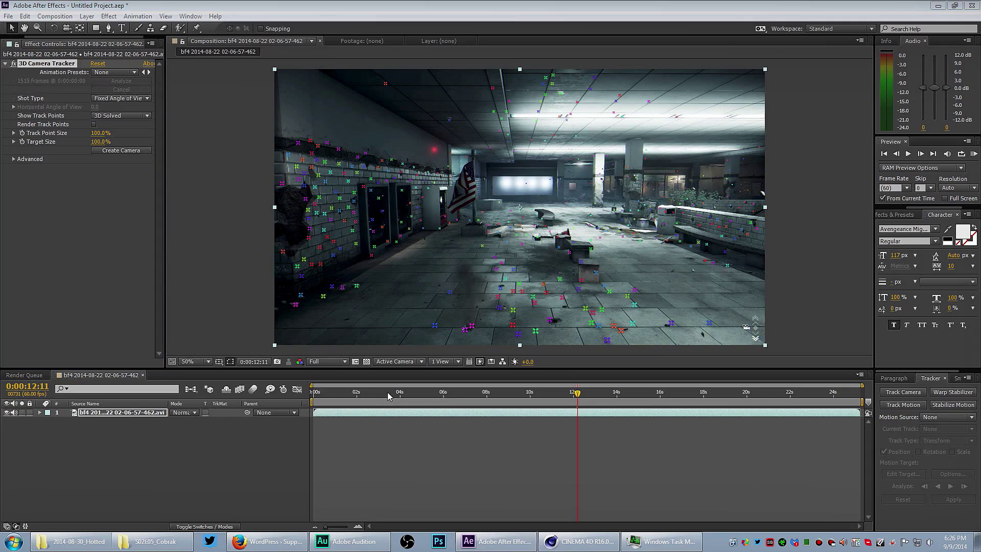
{"action": "left_click", "coordinate": [391, 393]}
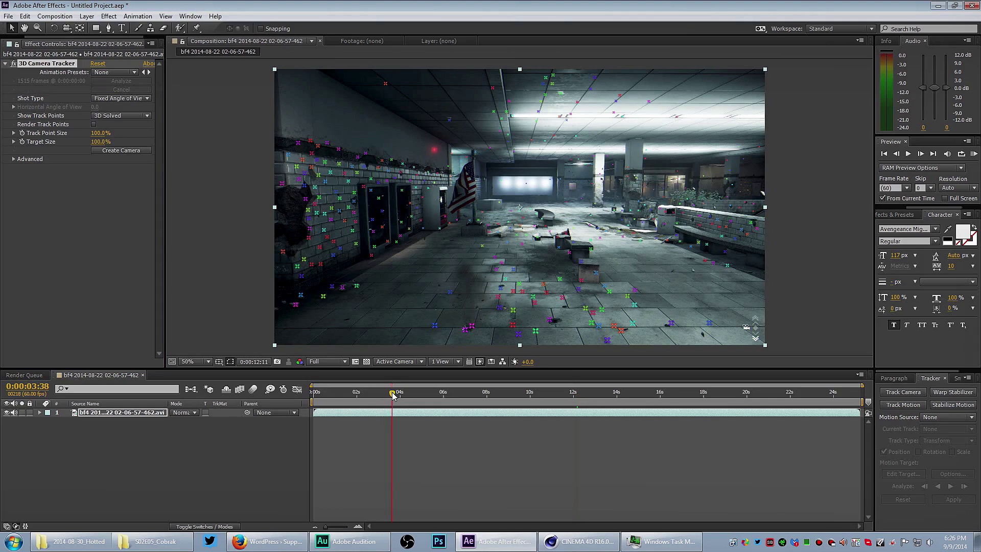
{"action": "left_click_drag", "start_coordinate": [399, 394], "coordinate": [577, 394]}
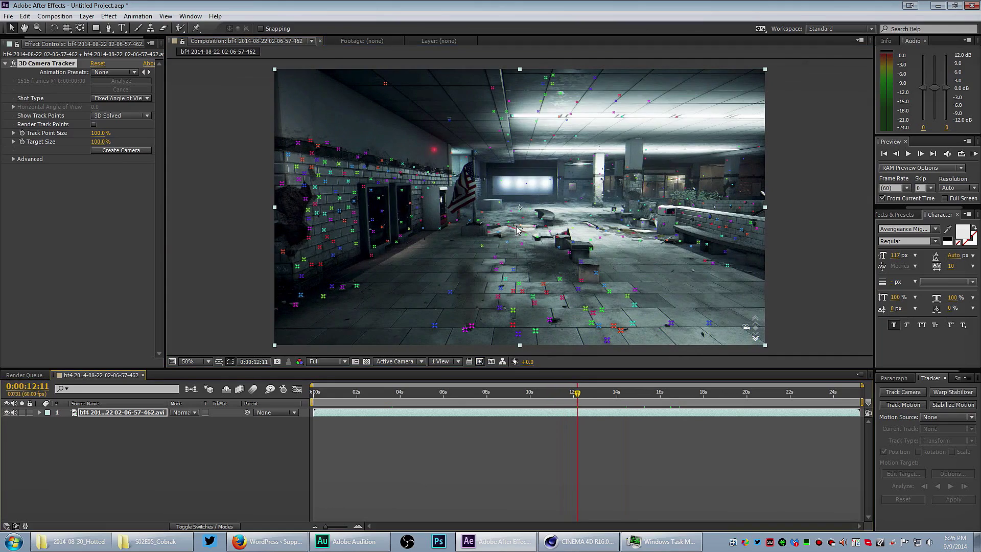
Create a tracked camera with a floor solid, a Track Null, and a second solid on the wall
{"action": "right_click", "coordinate": [510, 257]}
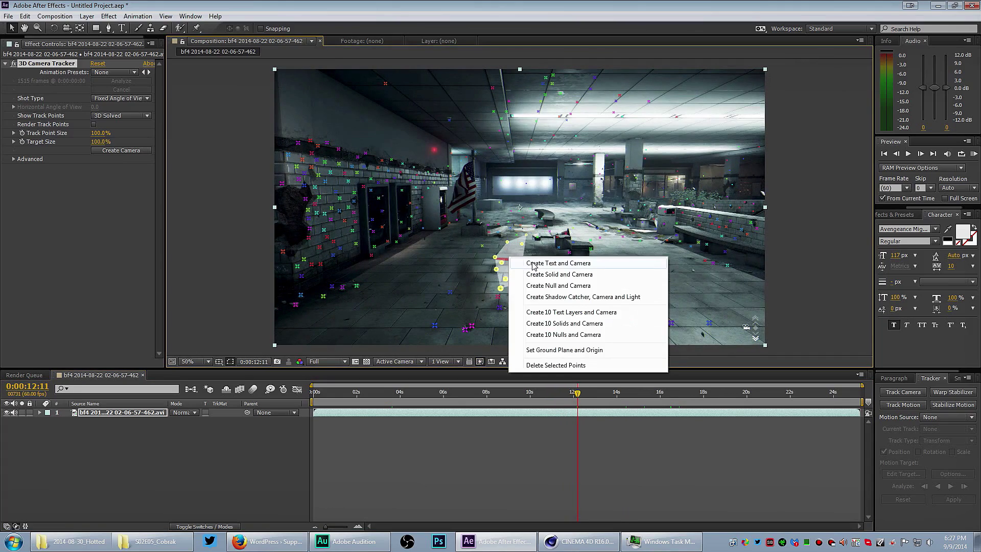
{"action": "left_click", "coordinate": [579, 281]}
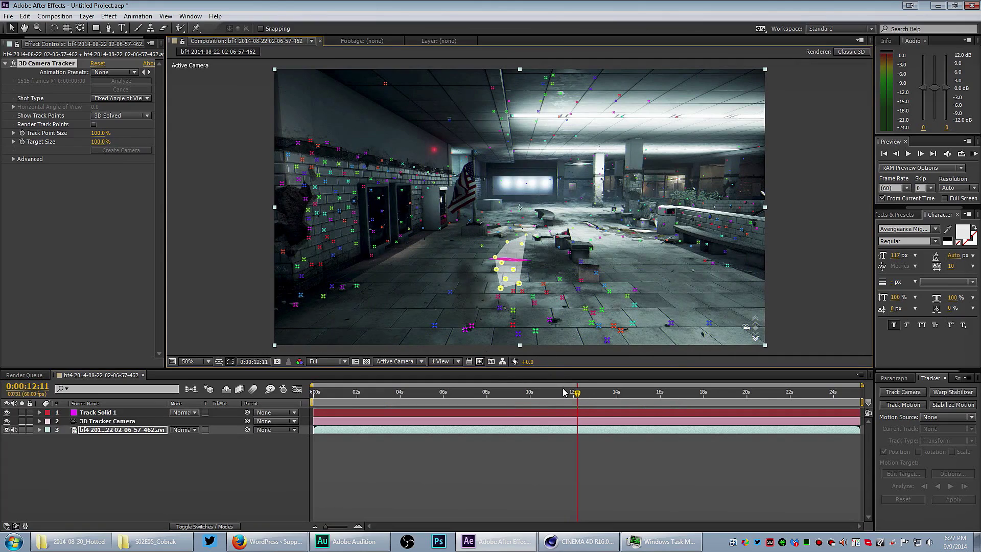
{"action": "left_click", "coordinate": [567, 414]}
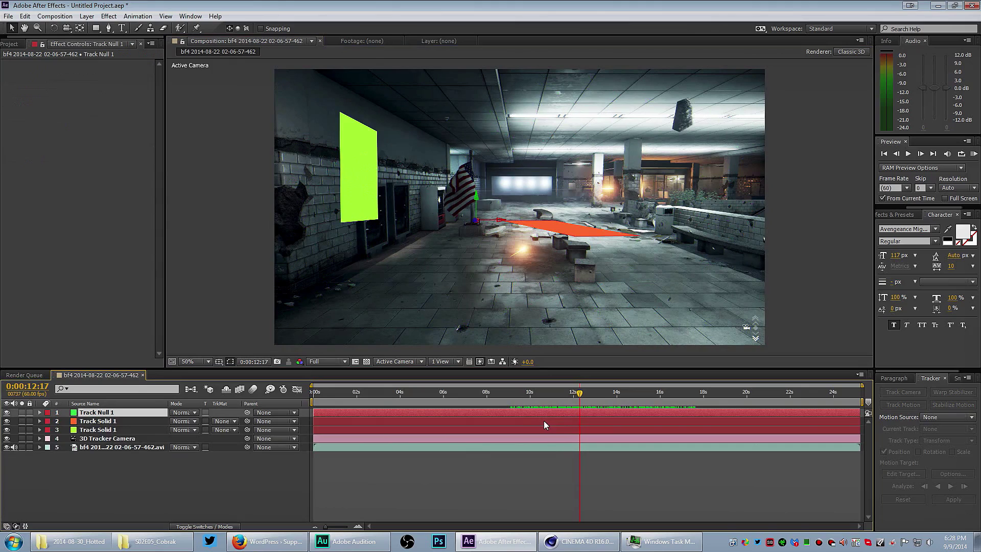
{"action": "left_click", "coordinate": [544, 421]}
{"action": "left_click", "coordinate": [544, 431]}
Check each tracked layer and scrub the footage, then switch to Cinema 4D
{"action": "left_click", "coordinate": [542, 421]}
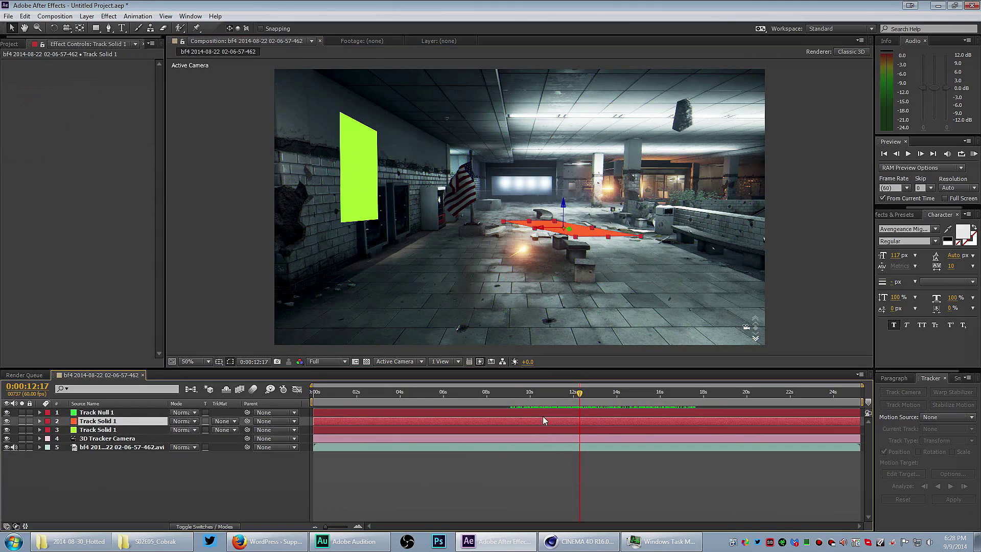
{"action": "left_click", "coordinate": [542, 413]}
{"action": "left_click", "coordinate": [541, 421]}
{"action": "left_click", "coordinate": [542, 429]}
{"action": "left_click", "coordinate": [544, 413]}
{"action": "left_click", "coordinate": [541, 422]}
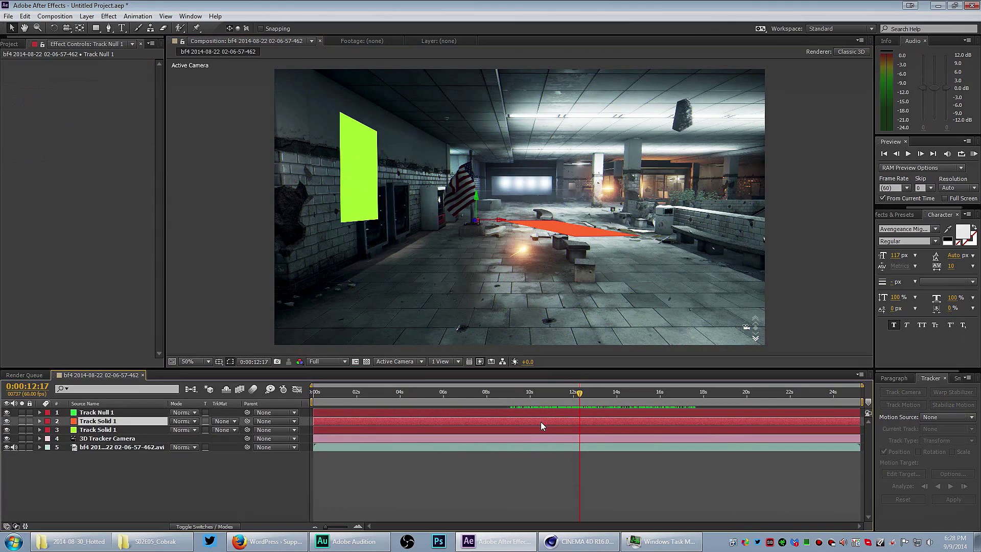
{"action": "left_click", "coordinate": [541, 430]}
{"action": "left_click", "coordinate": [542, 438]}
{"action": "left_click", "coordinate": [587, 393]}
{"action": "left_click_drag", "start_coordinate": [588, 394], "coordinate": [595, 388]}
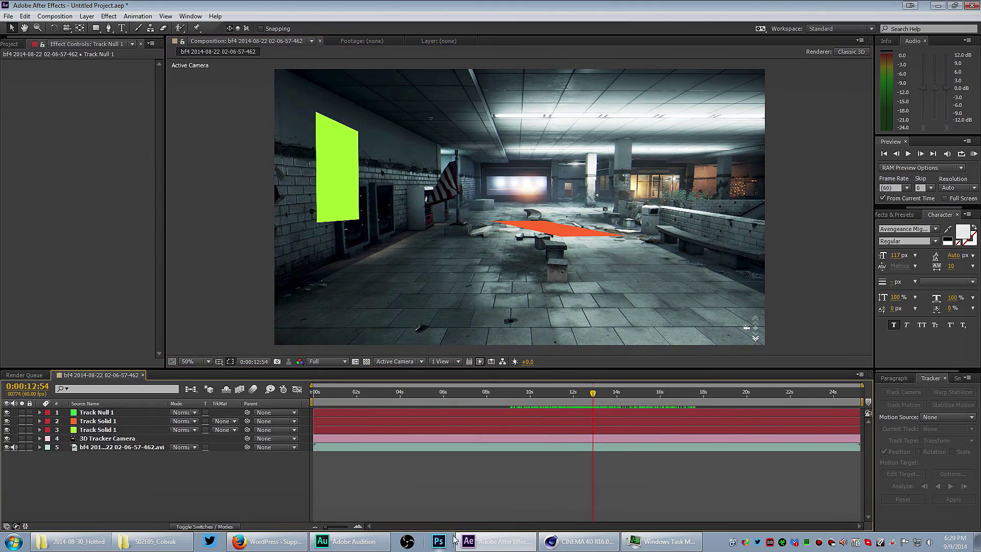
{"action": "left_click", "coordinate": [580, 541]}
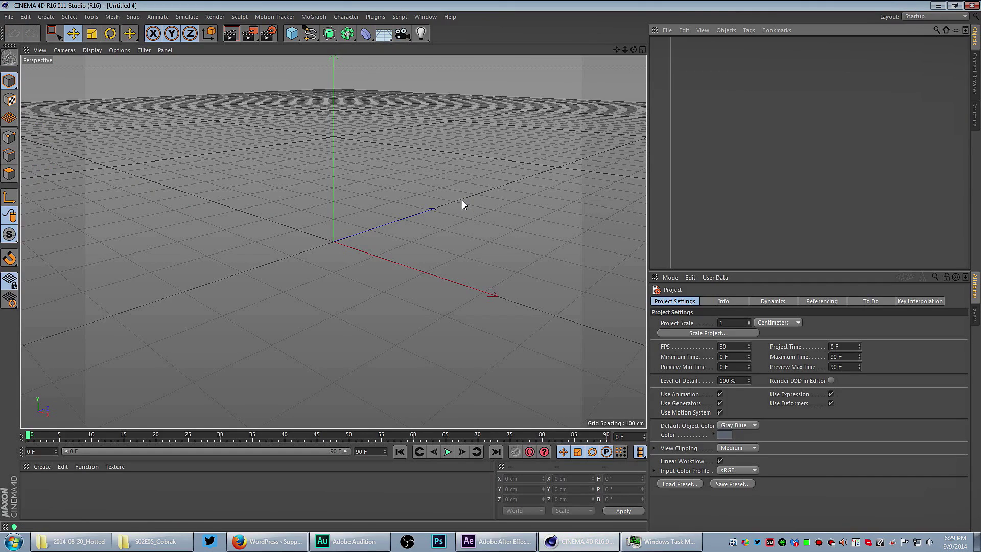
Back in After Effects, show the 3D Camera Tracker's Advanced details (0.63-pixel error) and track points
{"action": "left_click", "coordinate": [504, 540]}
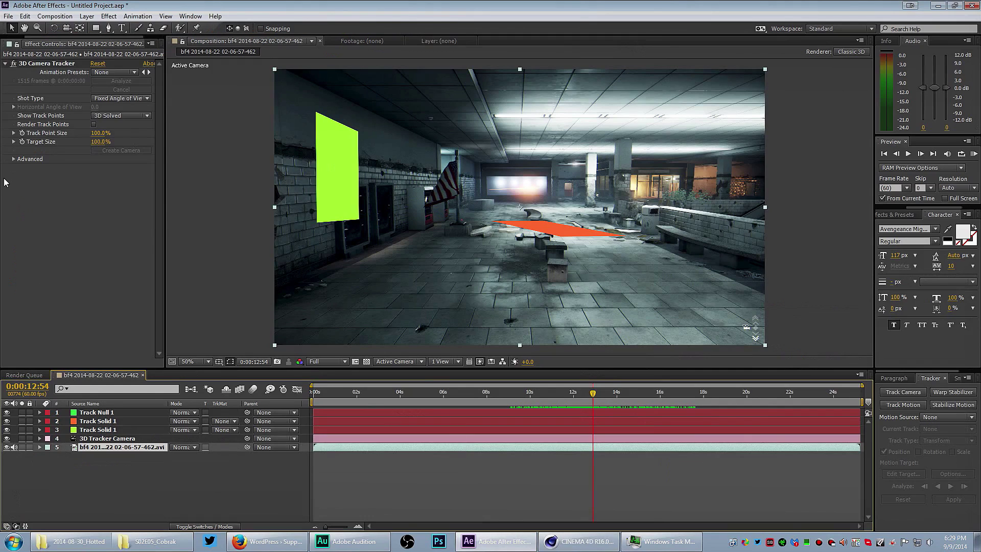
{"action": "left_click", "coordinate": [13, 159]}
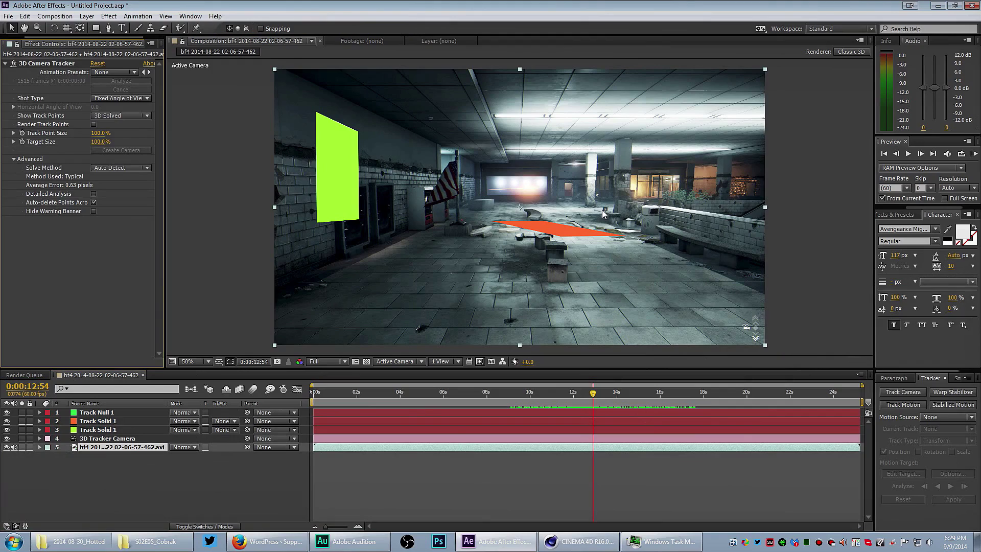
{"action": "left_click", "coordinate": [33, 63]}
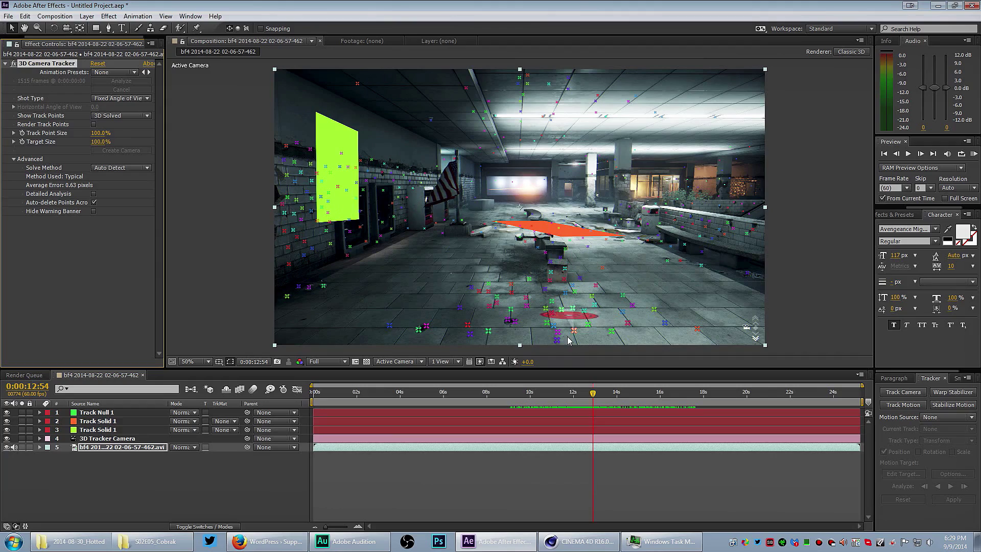
In Cinema 4D, go to frame 829, select the Motion Tracker and browse its menu
{"action": "left_click", "coordinate": [580, 541]}
{"action": "left_click_drag", "start_coordinate": [318, 436], "coordinate": [344, 434]}
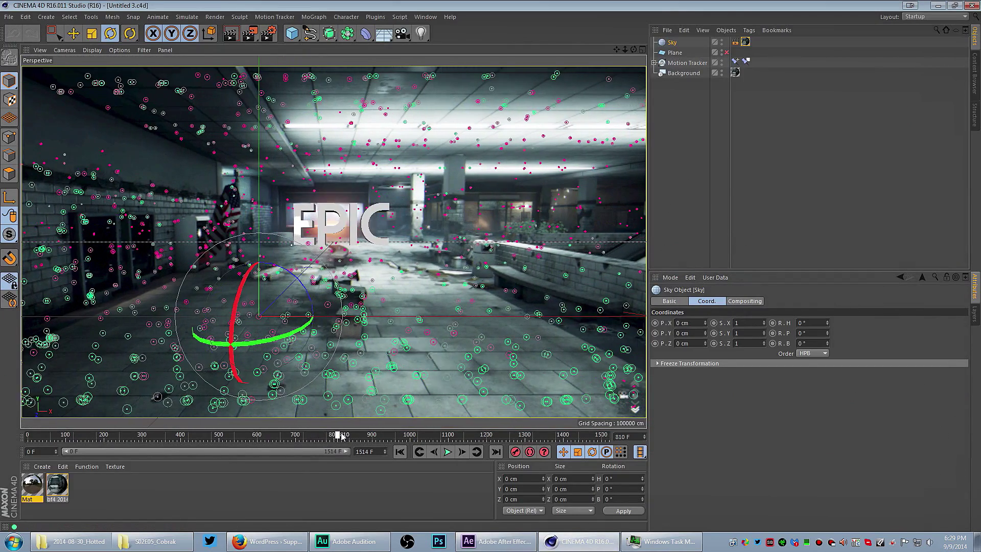
{"action": "left_click", "coordinate": [687, 62]}
{"action": "left_click", "coordinate": [275, 16]}
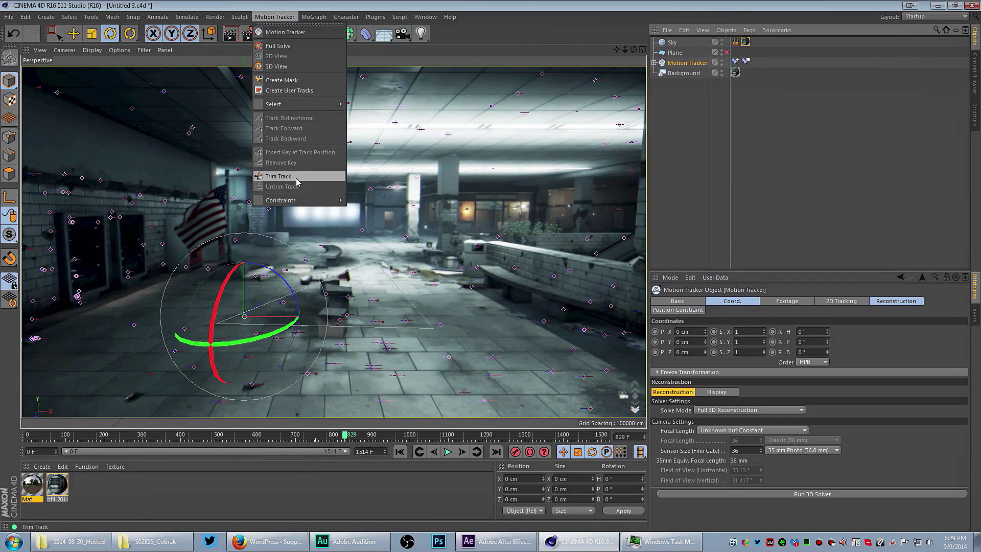
{"action": "mouse_move", "coordinate": [287, 204]}
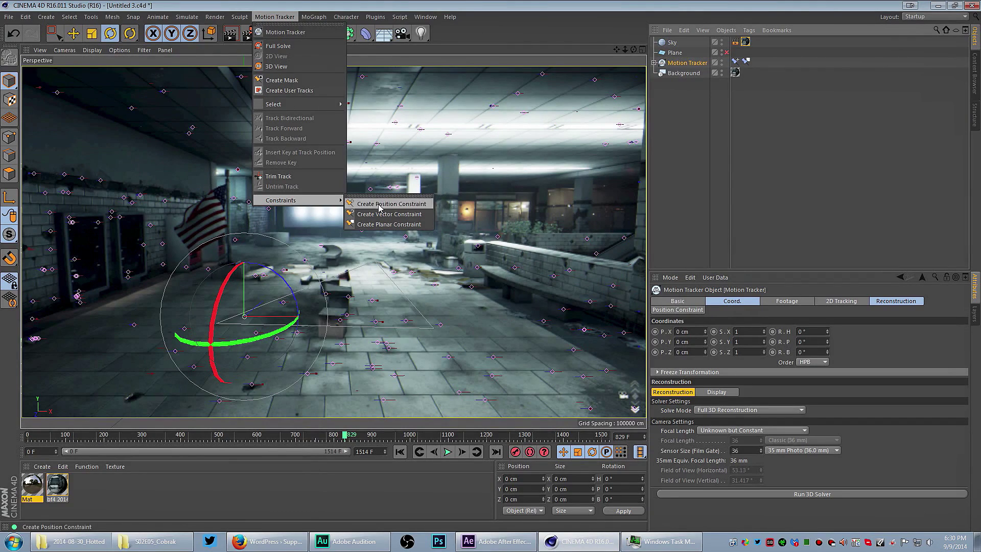
{"action": "left_click", "coordinate": [676, 67]}
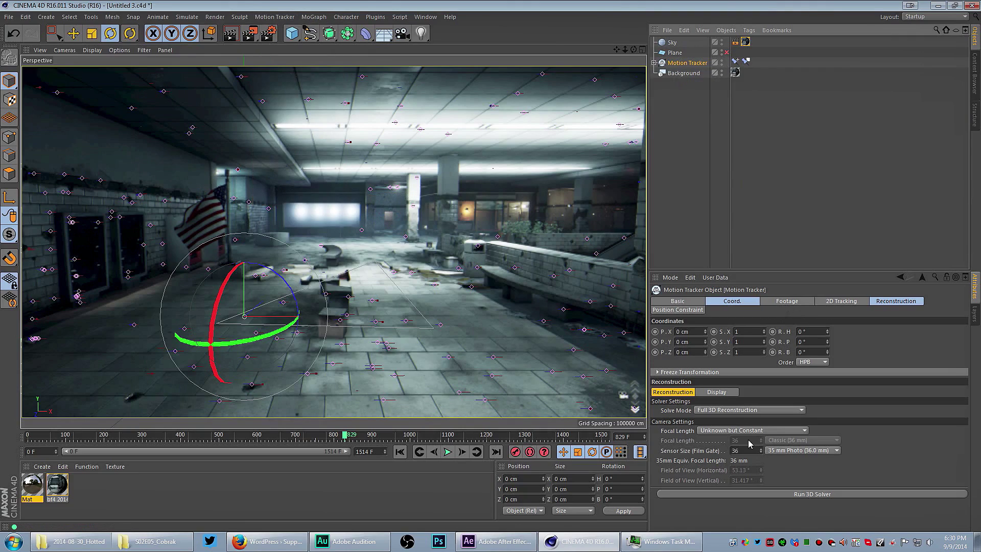
Show the Motion Tracker's Footage settings and render the EPIC text at frame 822
{"action": "left_click", "coordinate": [787, 302]}
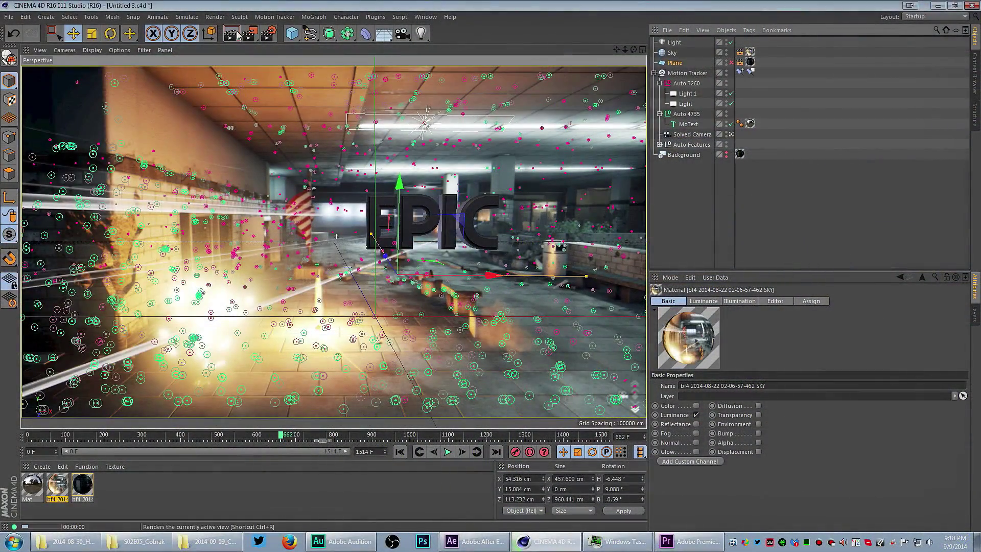
{"action": "left_click", "coordinate": [237, 34]}
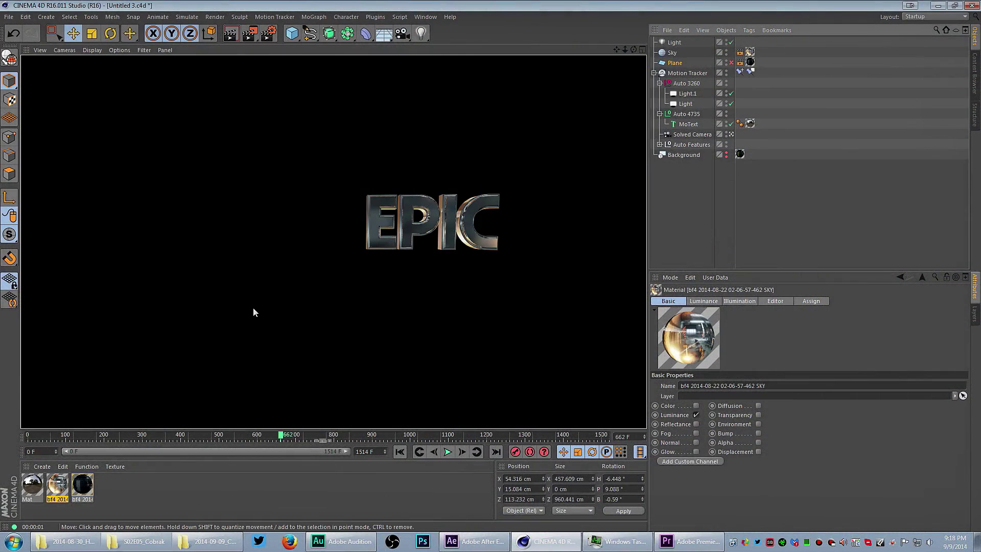
{"action": "left_click_drag", "start_coordinate": [314, 437], "coordinate": [341, 437]}
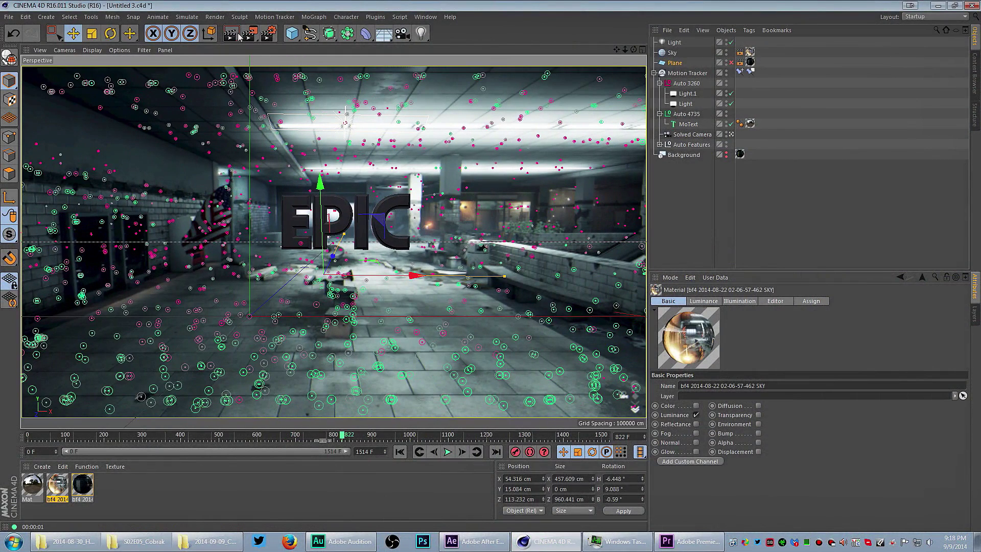
{"action": "left_click", "coordinate": [234, 34]}
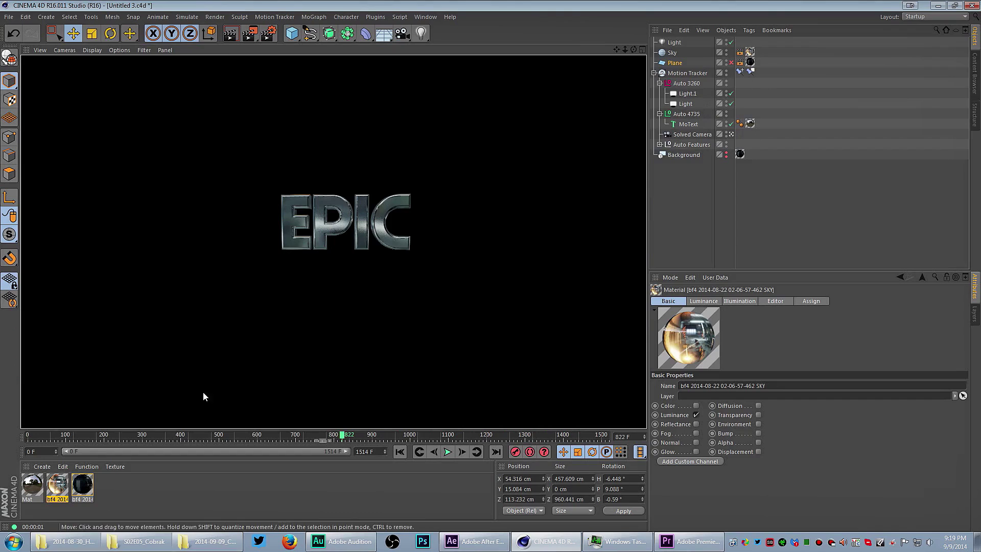
Open the bf4 sky material in the Material Editor, move it aside, and re-render
{"action": "double_click", "coordinate": [59, 489]}
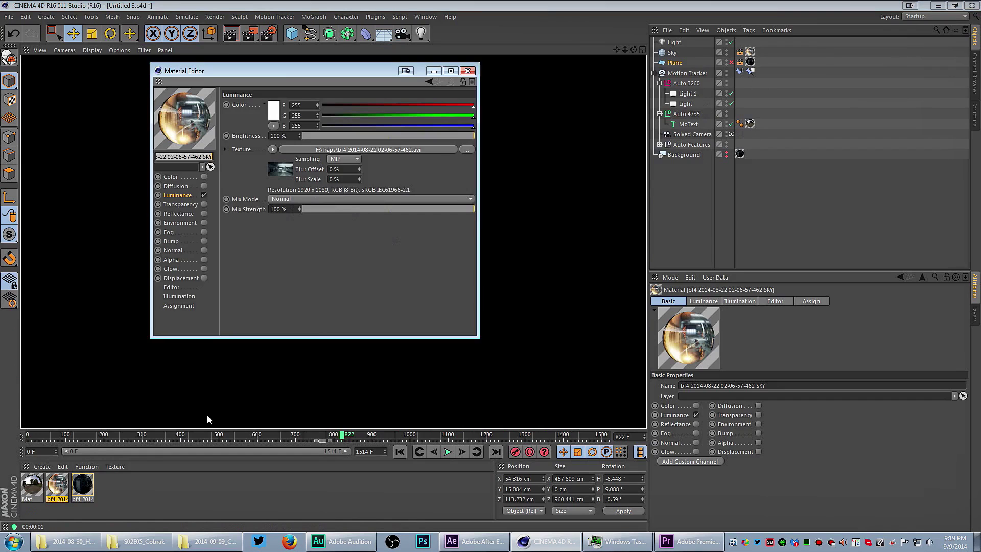
{"action": "left_click_drag", "start_coordinate": [278, 68], "coordinate": [736, 163]}
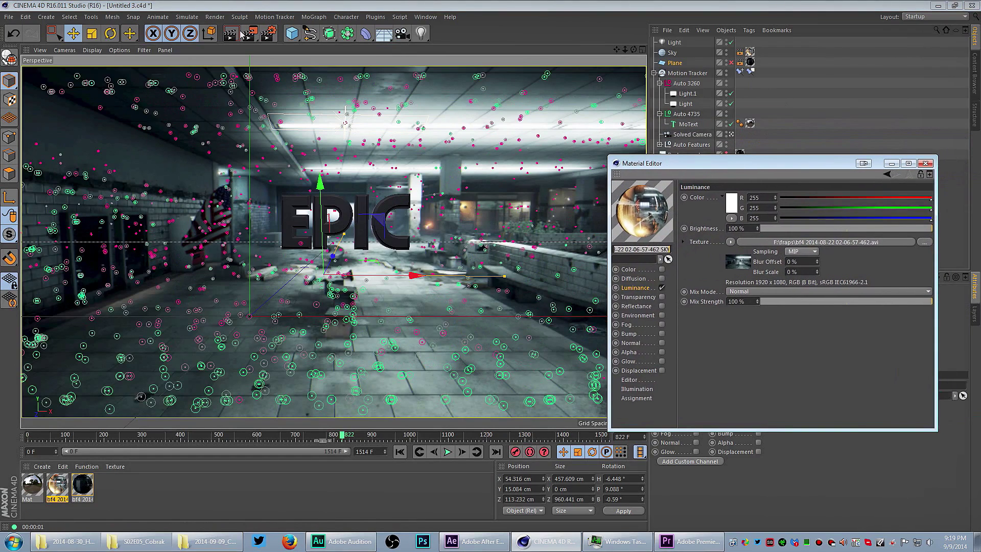
{"action": "key", "text": "ctrl+r"}
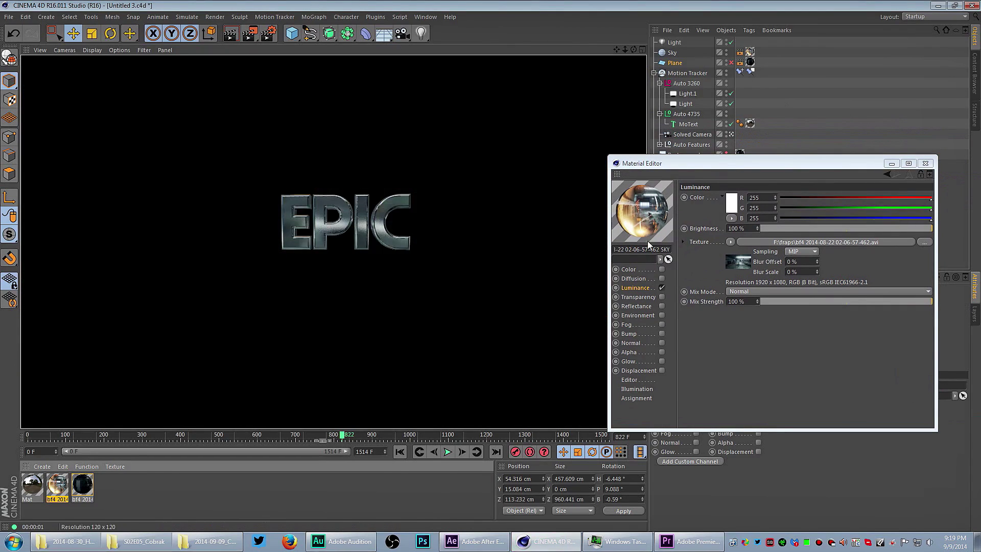